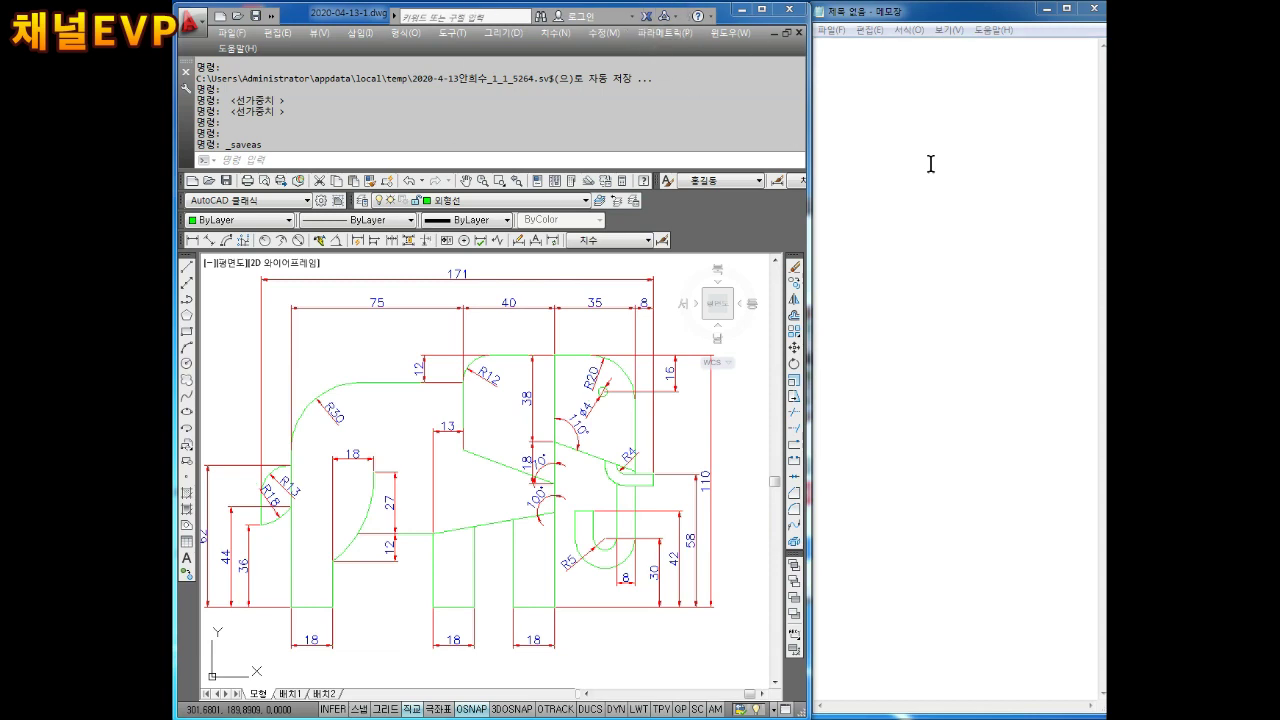
- Write the reminder 'H 엔터' in Notepad with a capital H, then return to AutoCAD and cancel any command
click(888, 91)
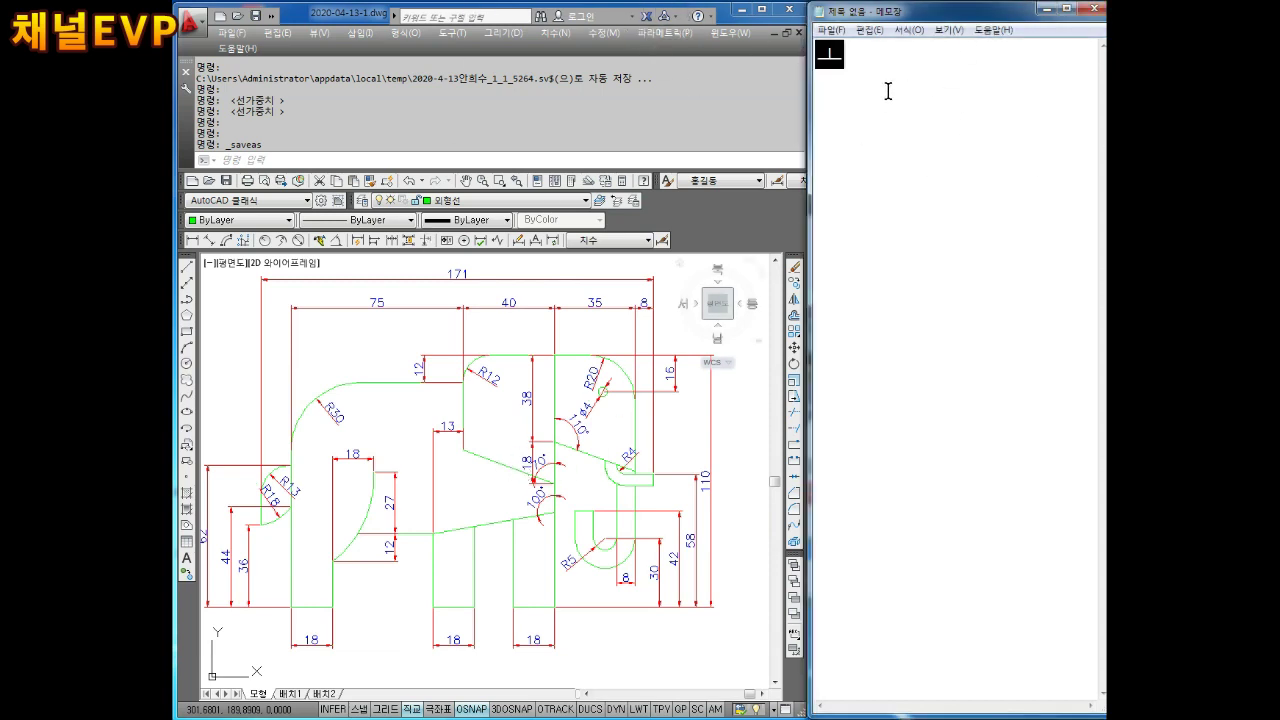
text(h에ㄴ터)
key(Left)
key(Left)
key(space)
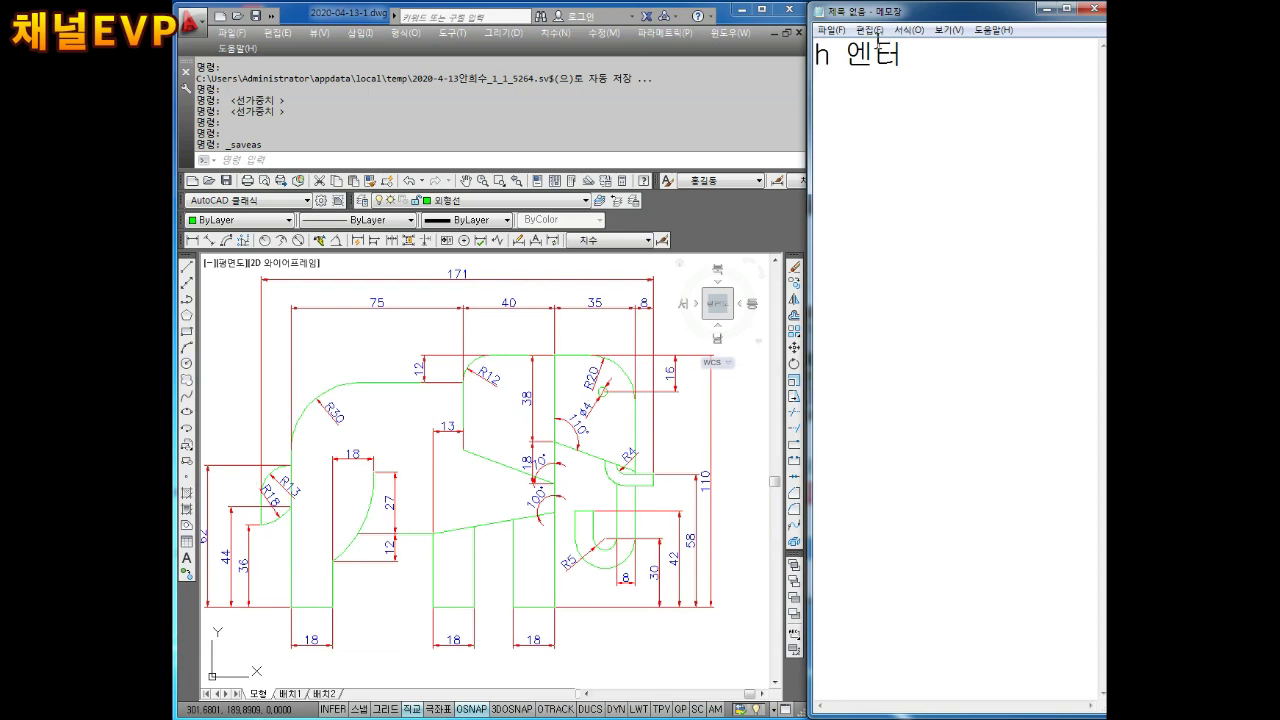
key(BackSpace)
key(BackSpace)
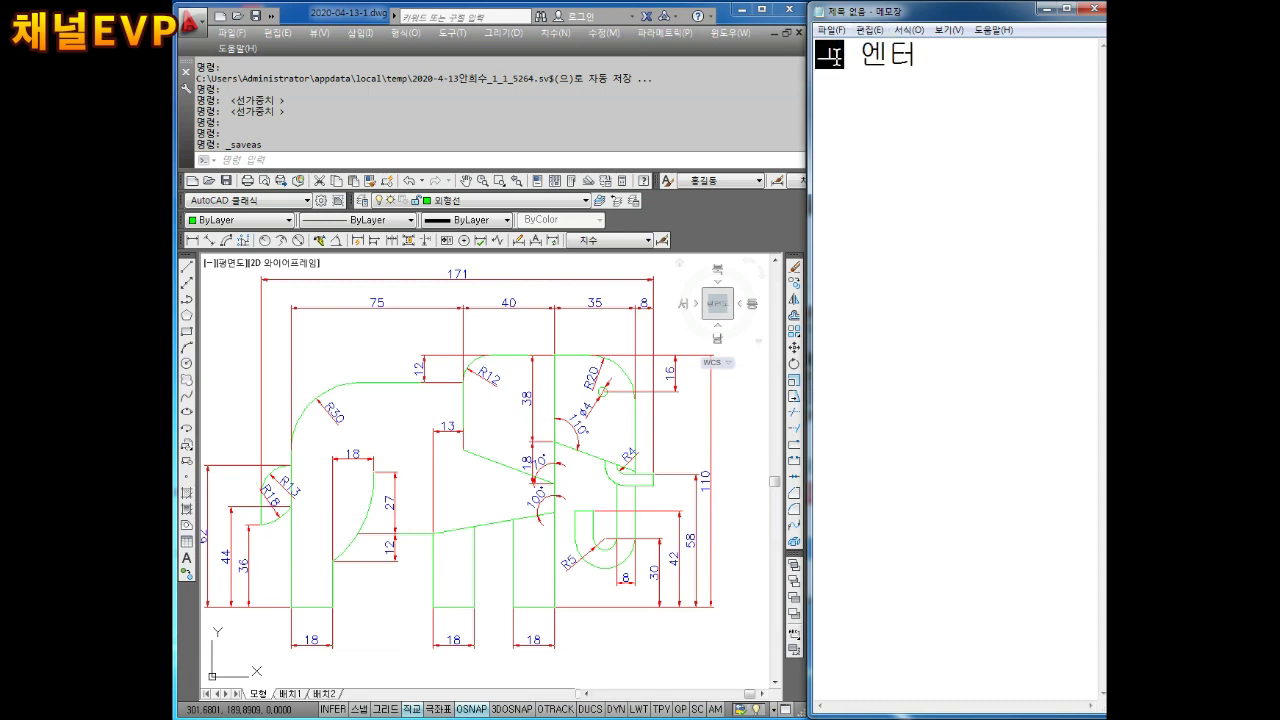
text(h)
key(BackSpace)
key(BackSpace)
text(H)
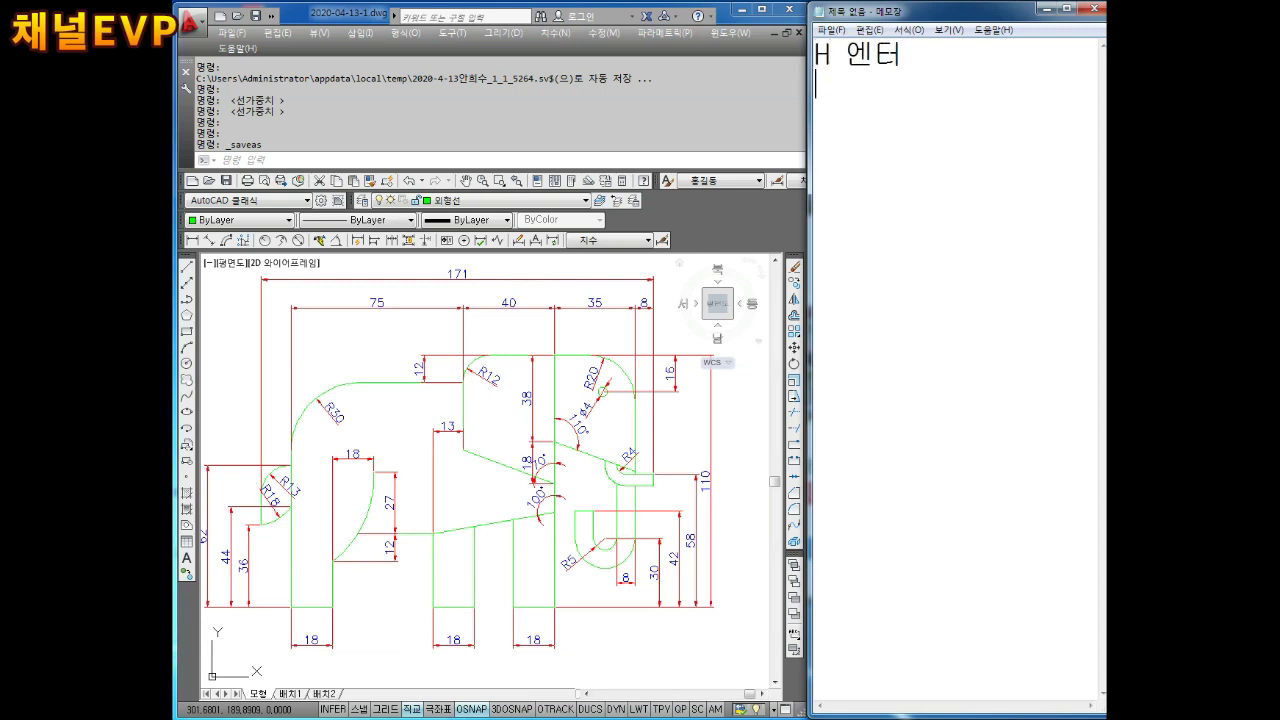
click(777, 4)
key(Escape)
key(Escape)
- Start HATCH with the H alias and move the Hatch and Gradient dialog up and right
text(H)
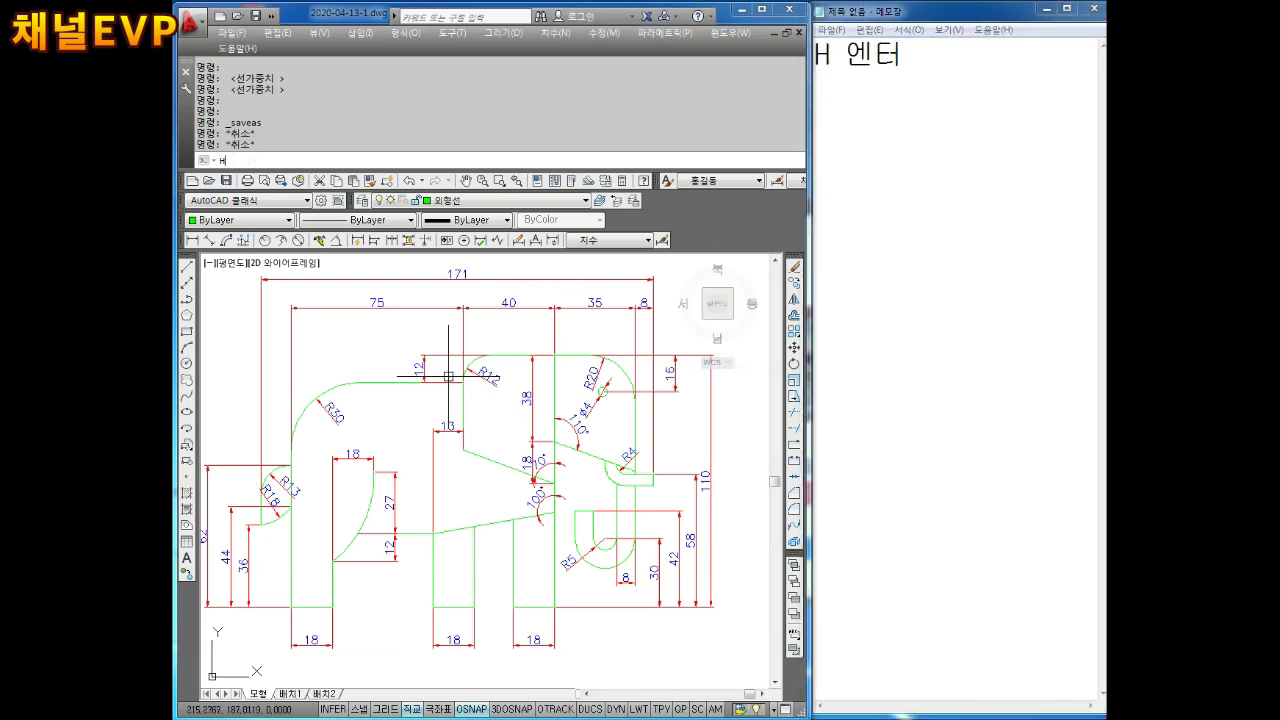
key(Return)
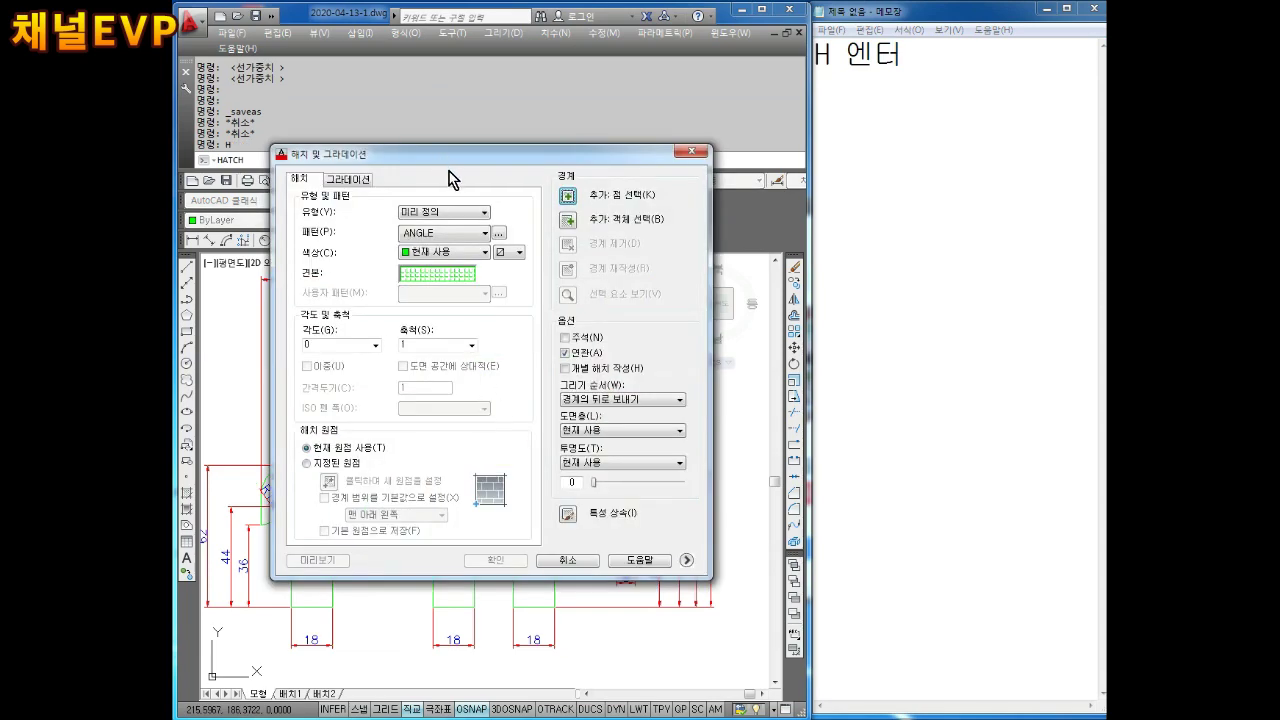
drag(463, 164, 511, 93)
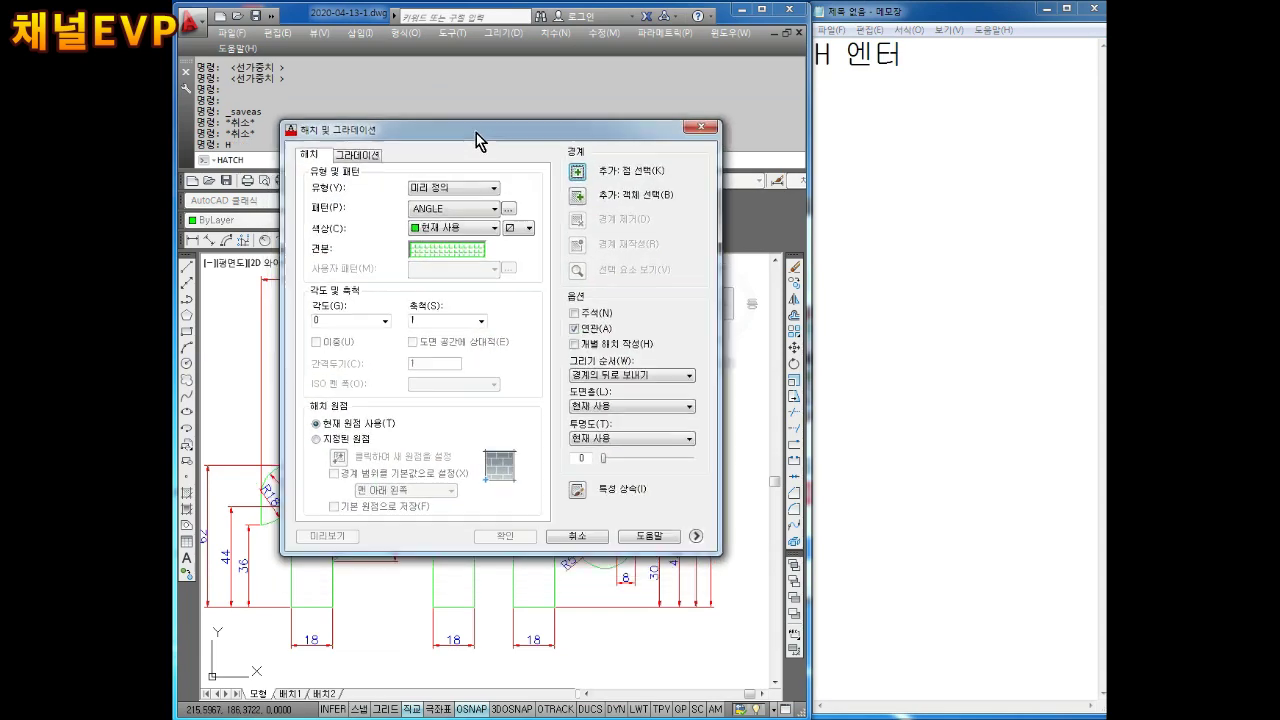
drag(532, 92, 520, 78)
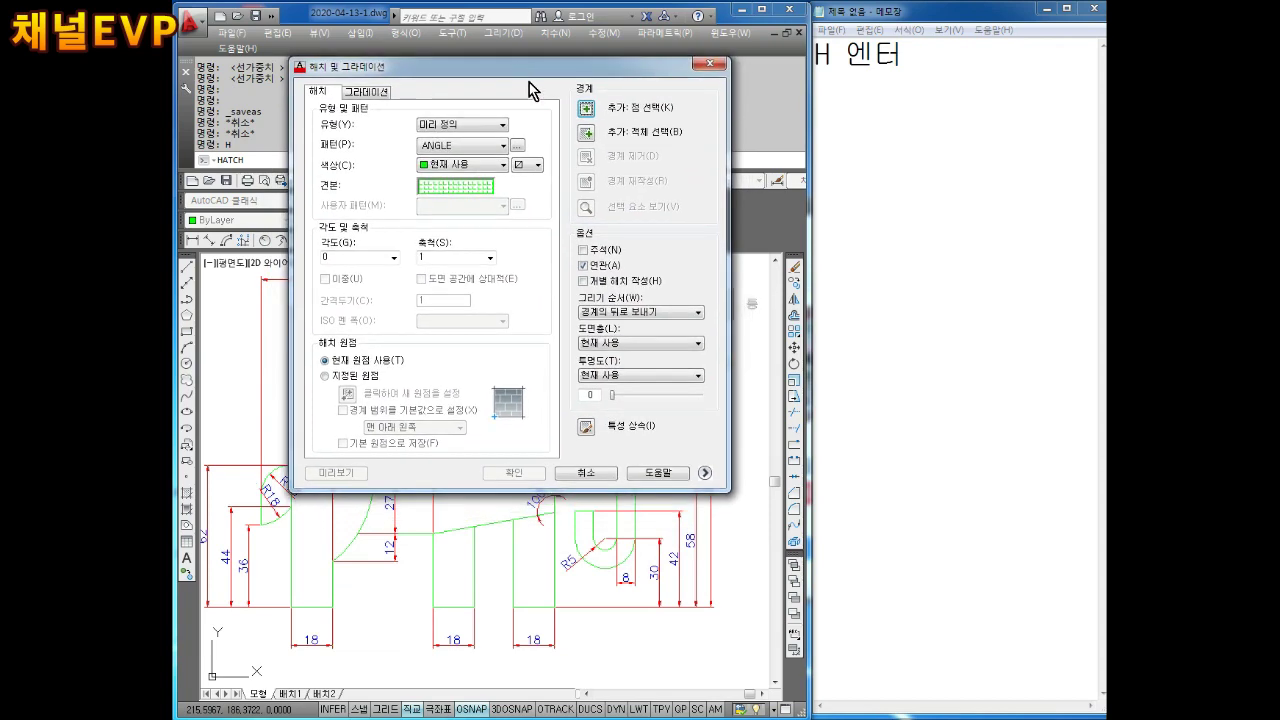
key(alt+Tab)
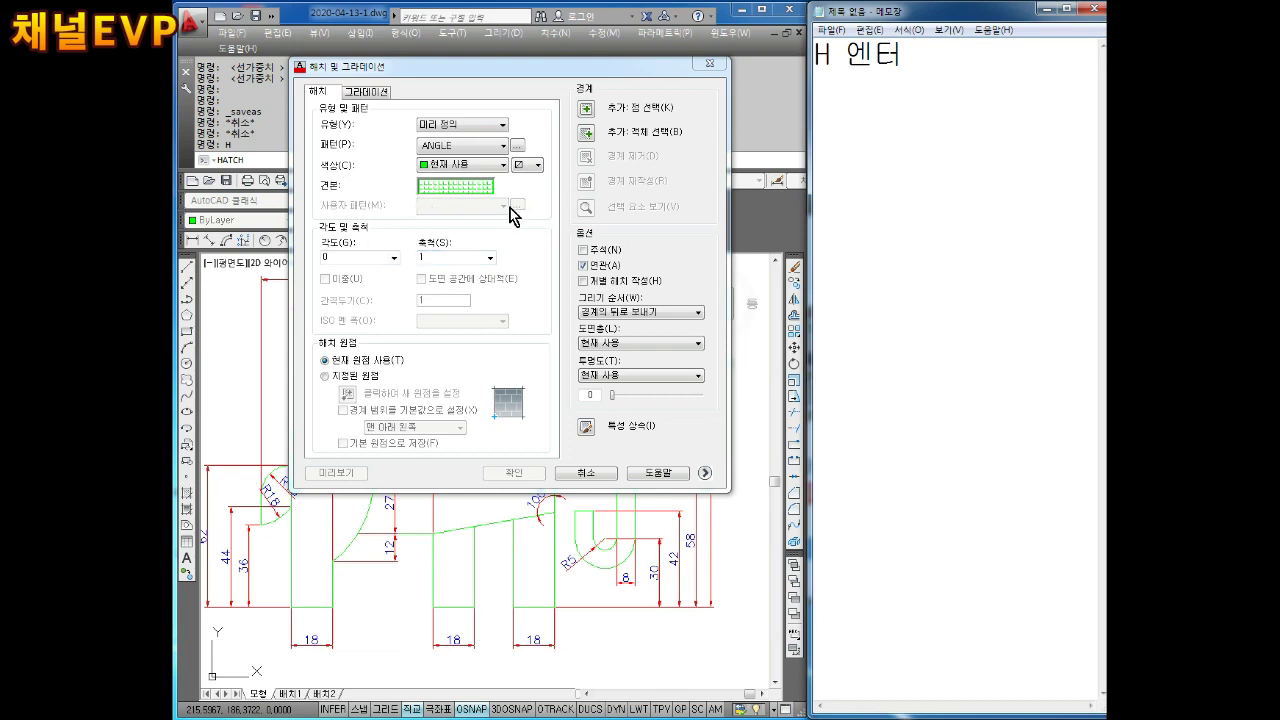
- Set the hatch colour to yellow (노란색) and display the hatch pattern gallery
click(467, 166)
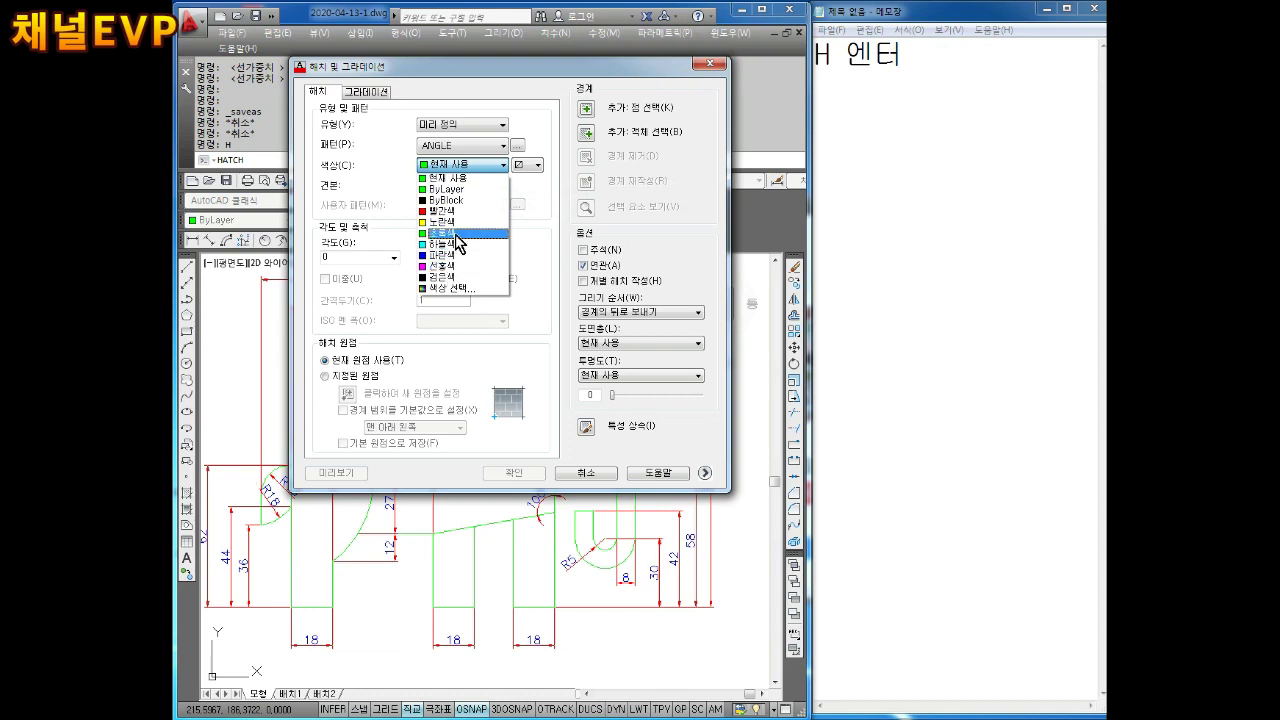
click(441, 221)
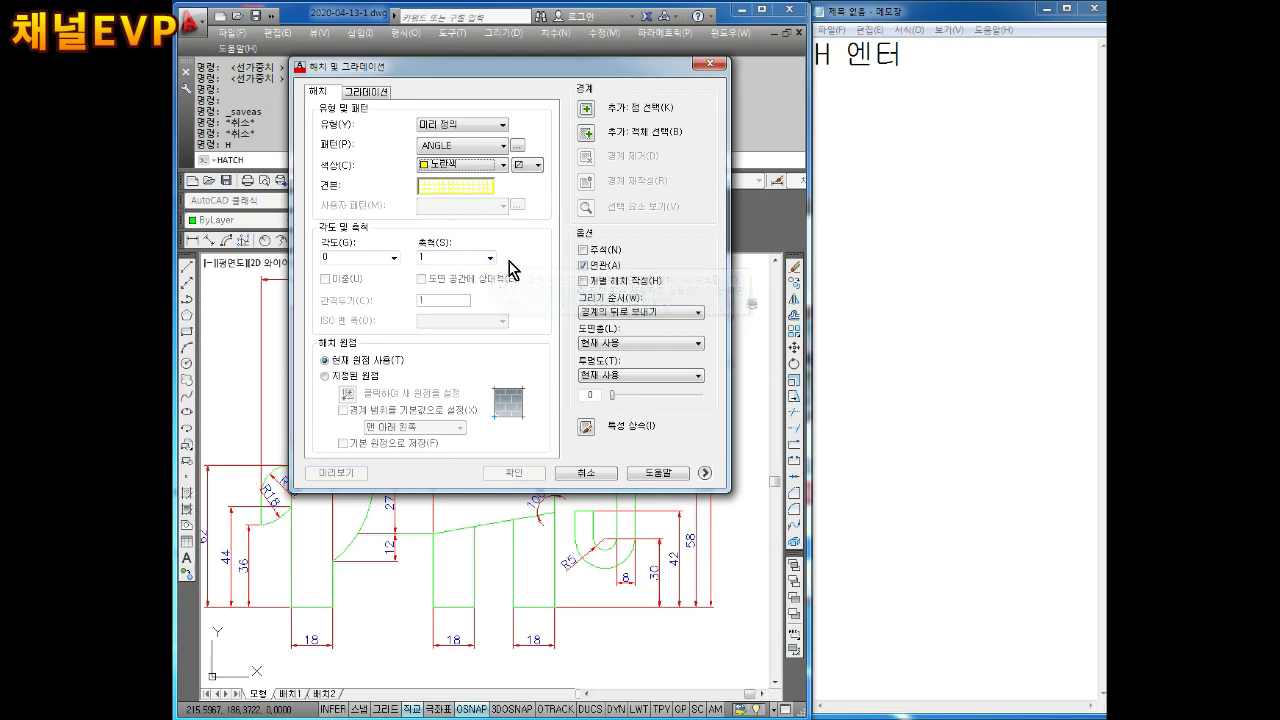
click(455, 188)
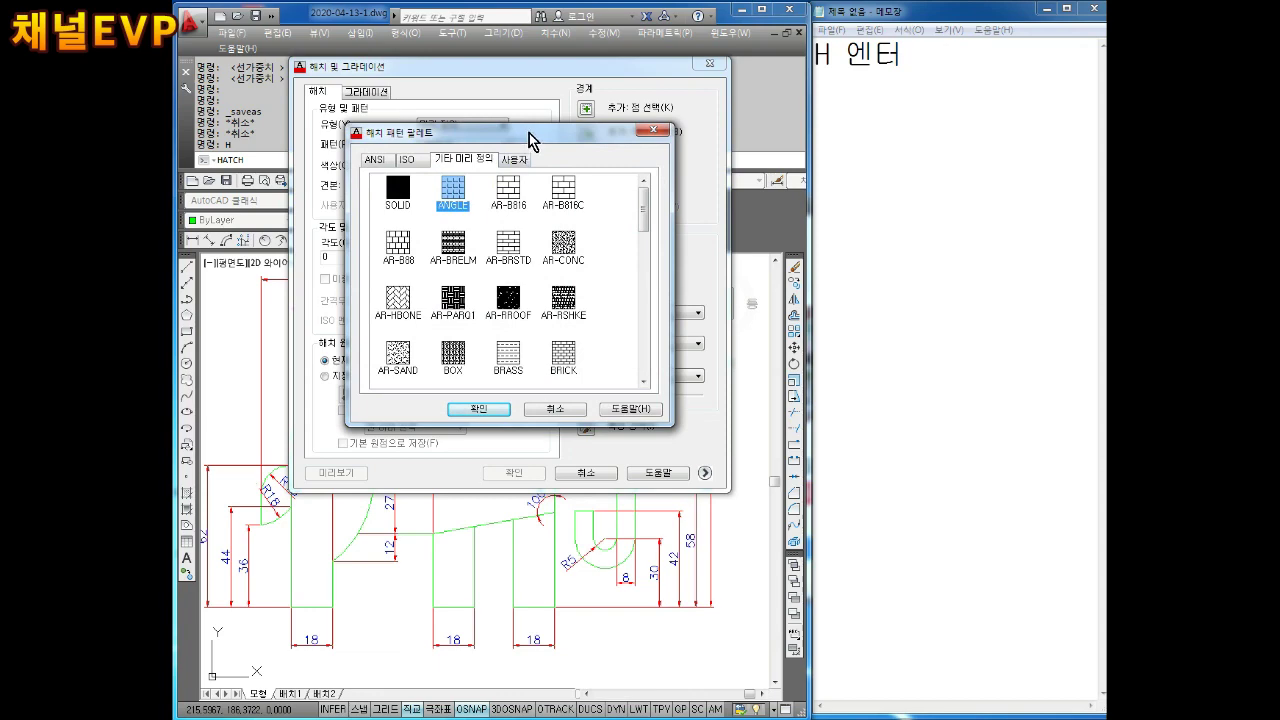
- Move the pattern gallery aside and select the SOLID pattern
drag(527, 132, 623, 128)
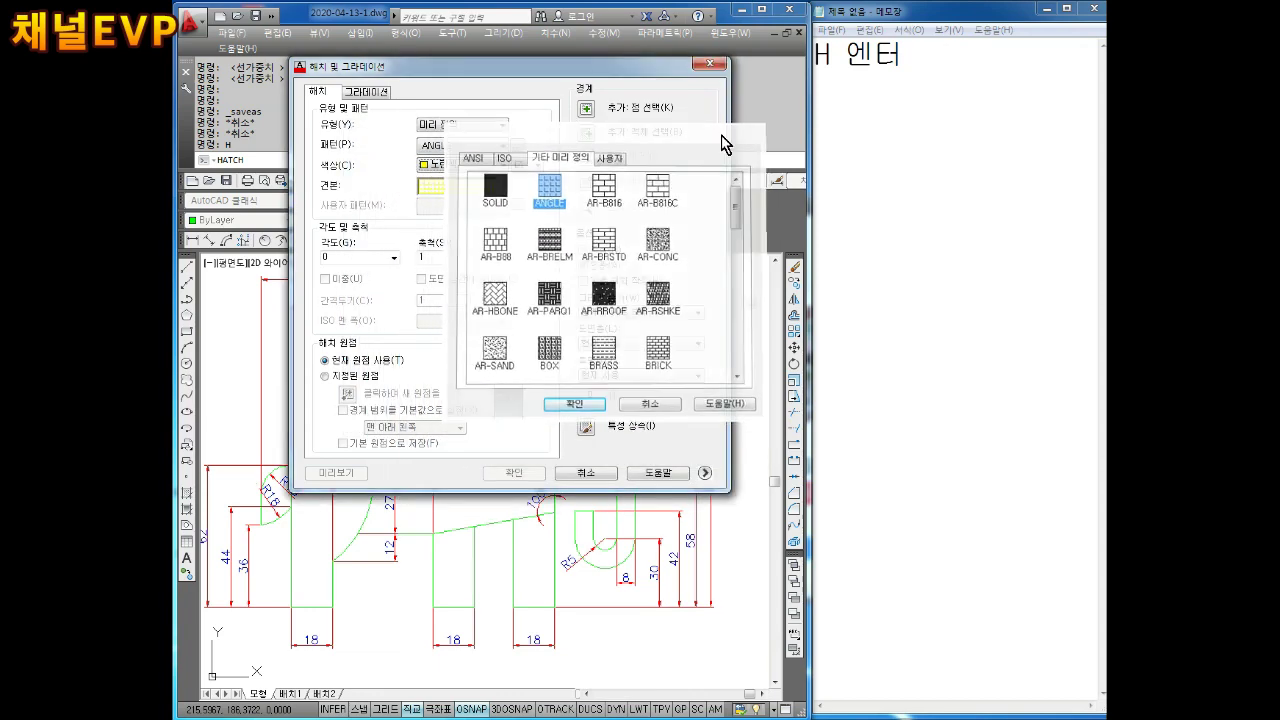
click(742, 130)
click(457, 194)
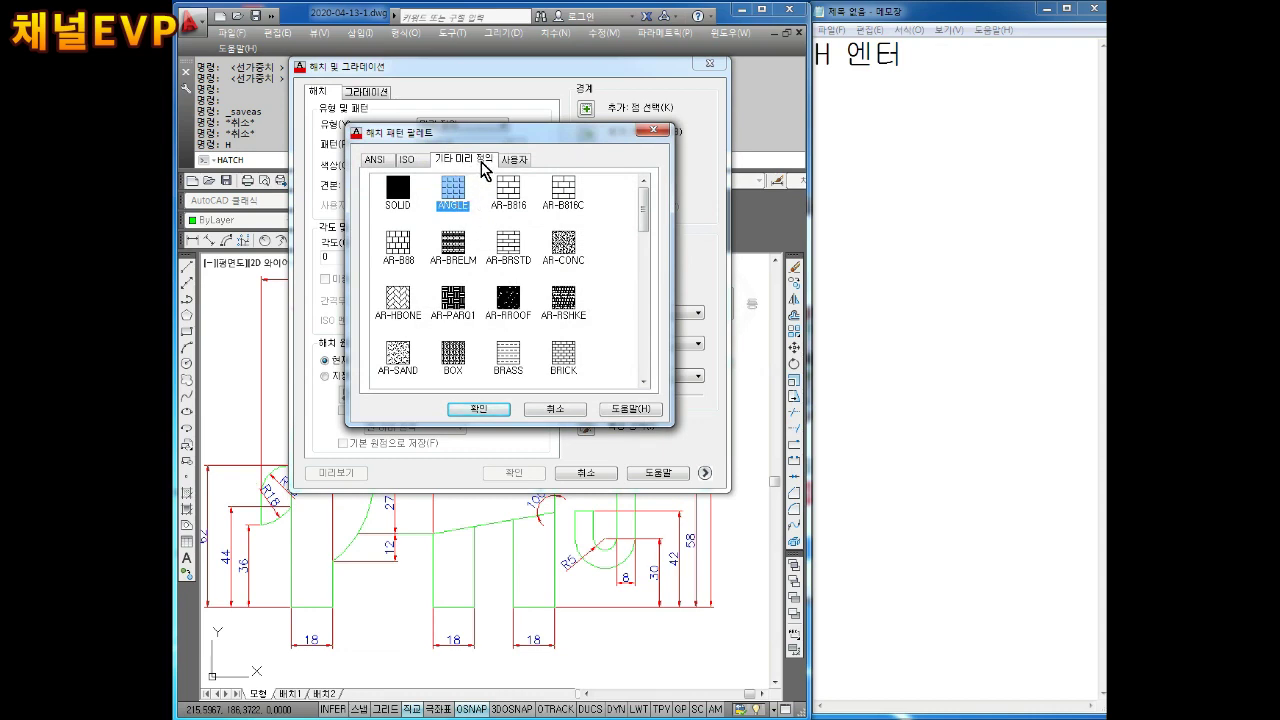
click(408, 208)
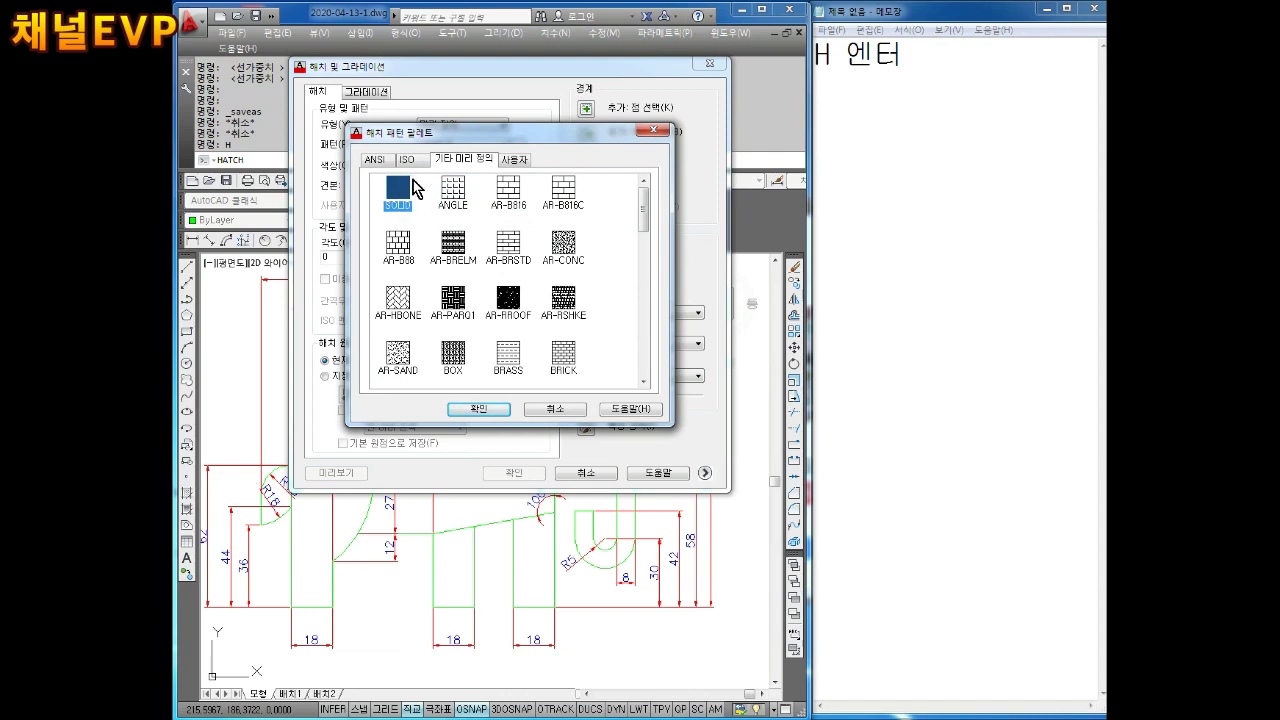
- Browse the other predefined hatch patterns in the gallery
drag(475, 145, 615, 172)
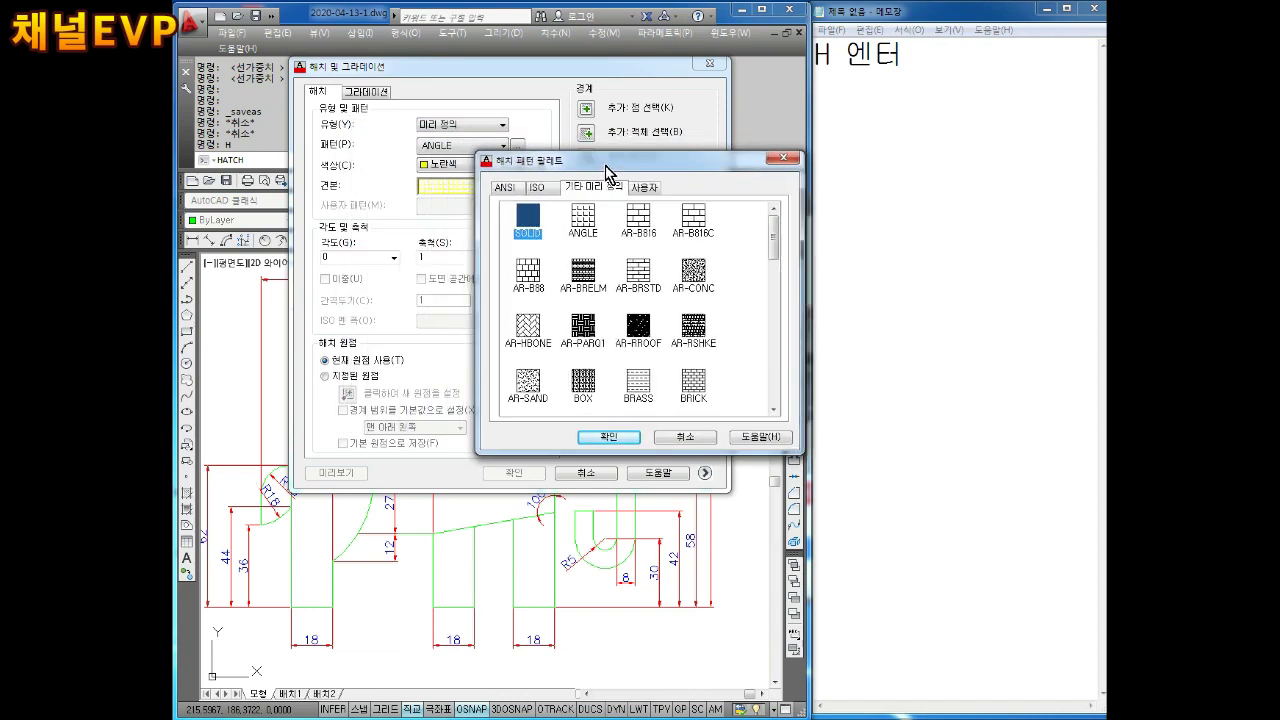
click(593, 215)
click(648, 215)
mouse_move(782, 243)
mouse_down()
mouse_move(789, 277)
mouse_move(743, 286)
mouse_up()
click(703, 243)
click(636, 247)
key(Left)
key(Left)
key(Down)
key(Right)
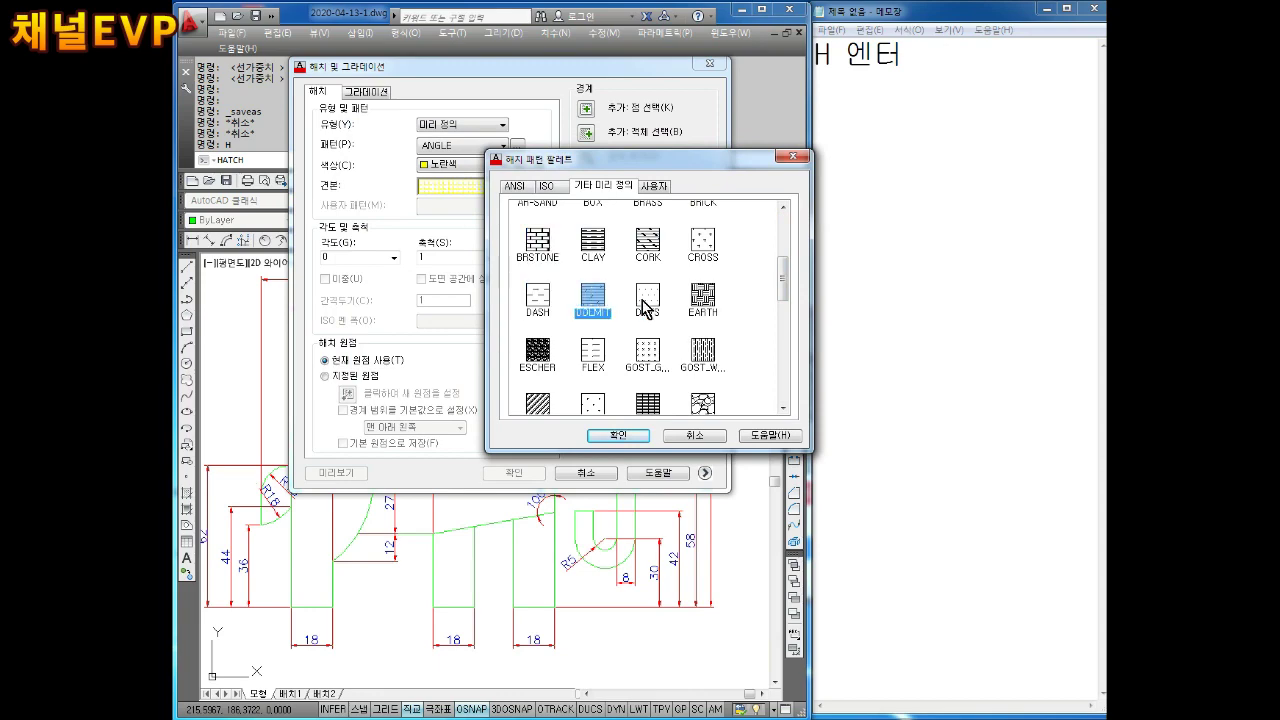
mouse_move(785, 277)
mouse_down()
mouse_move(796, 383)
mouse_move(783, 223)
mouse_up()
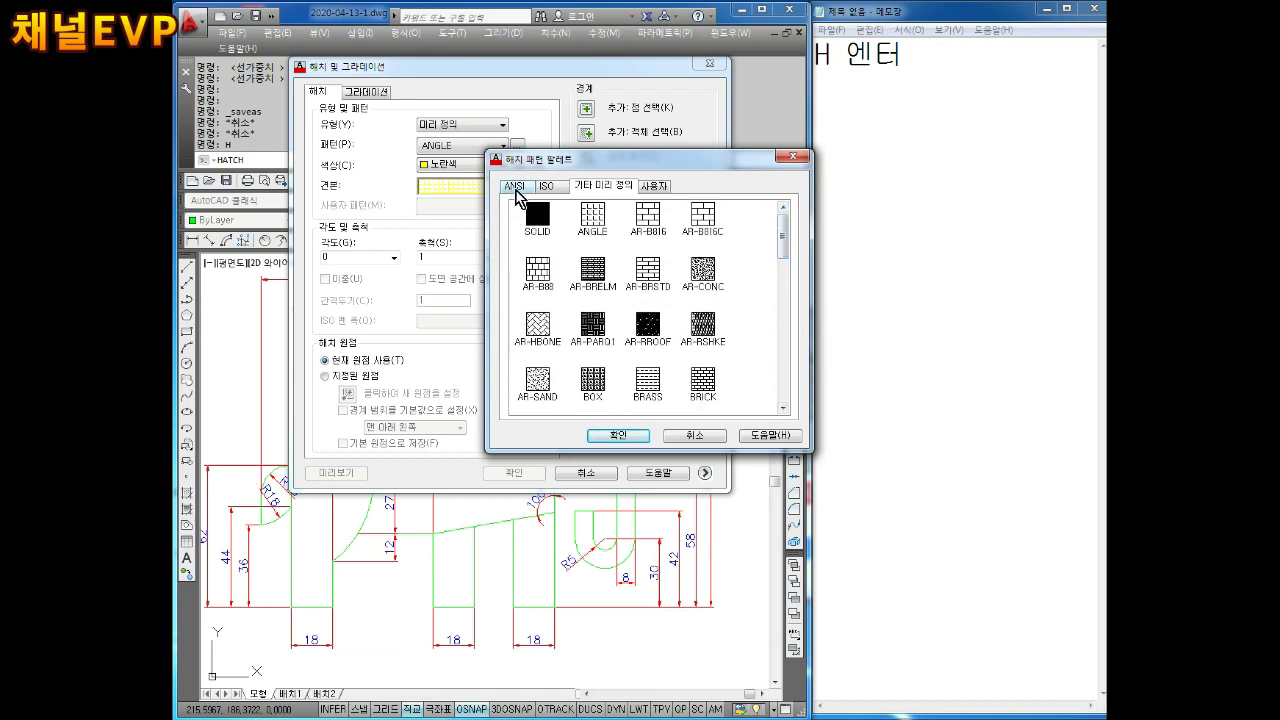
- Try ANSI31 on the ANSI tab, then settle on SOLID from 기타 미리 정의 and confirm it
click(514, 188)
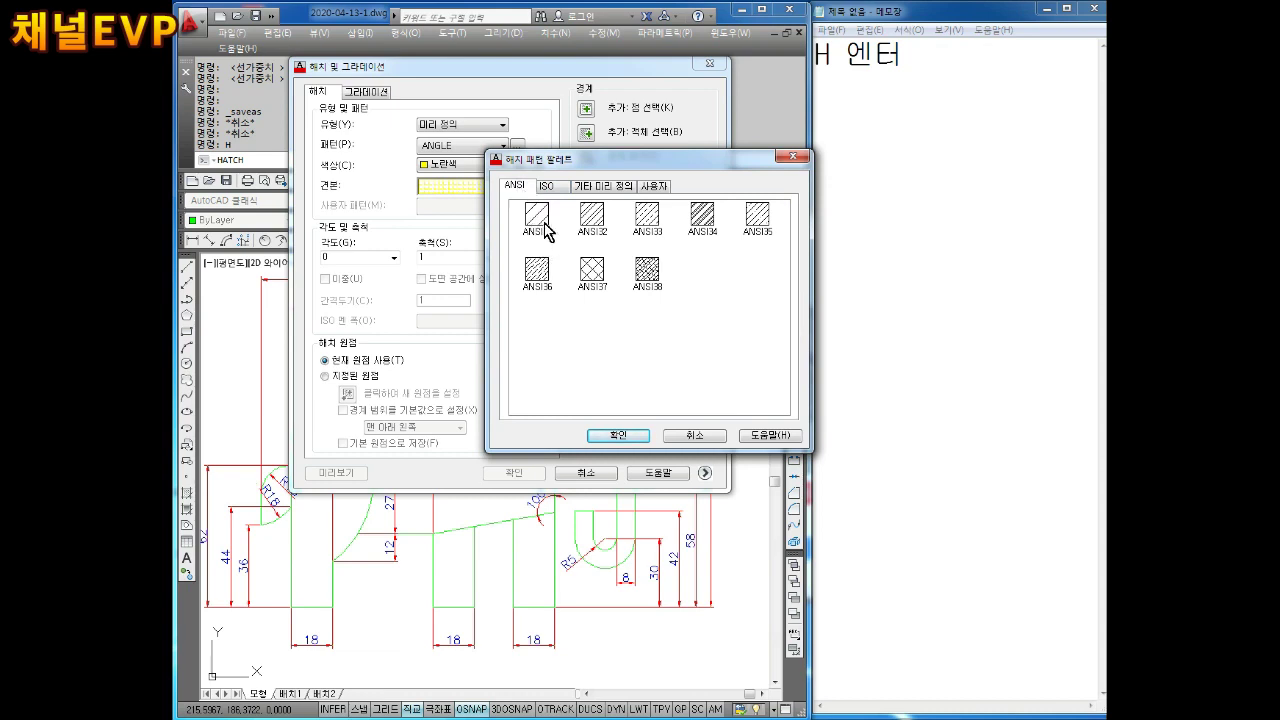
click(539, 224)
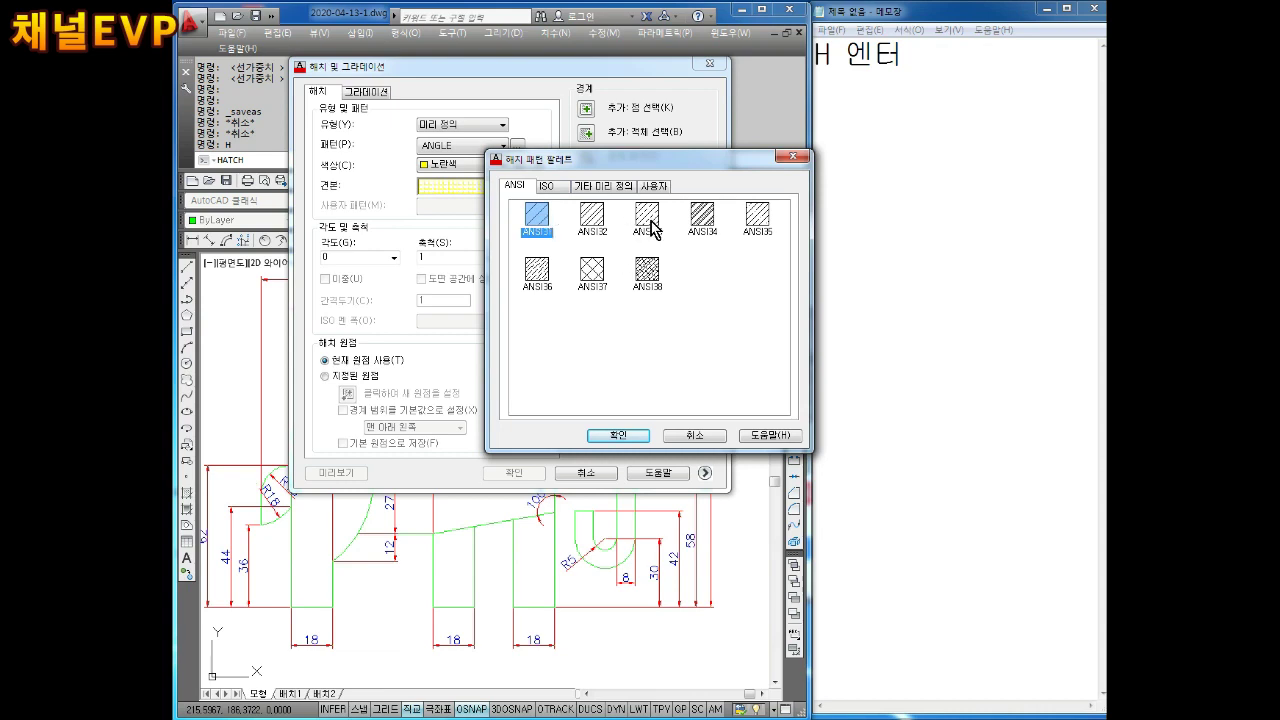
click(604, 187)
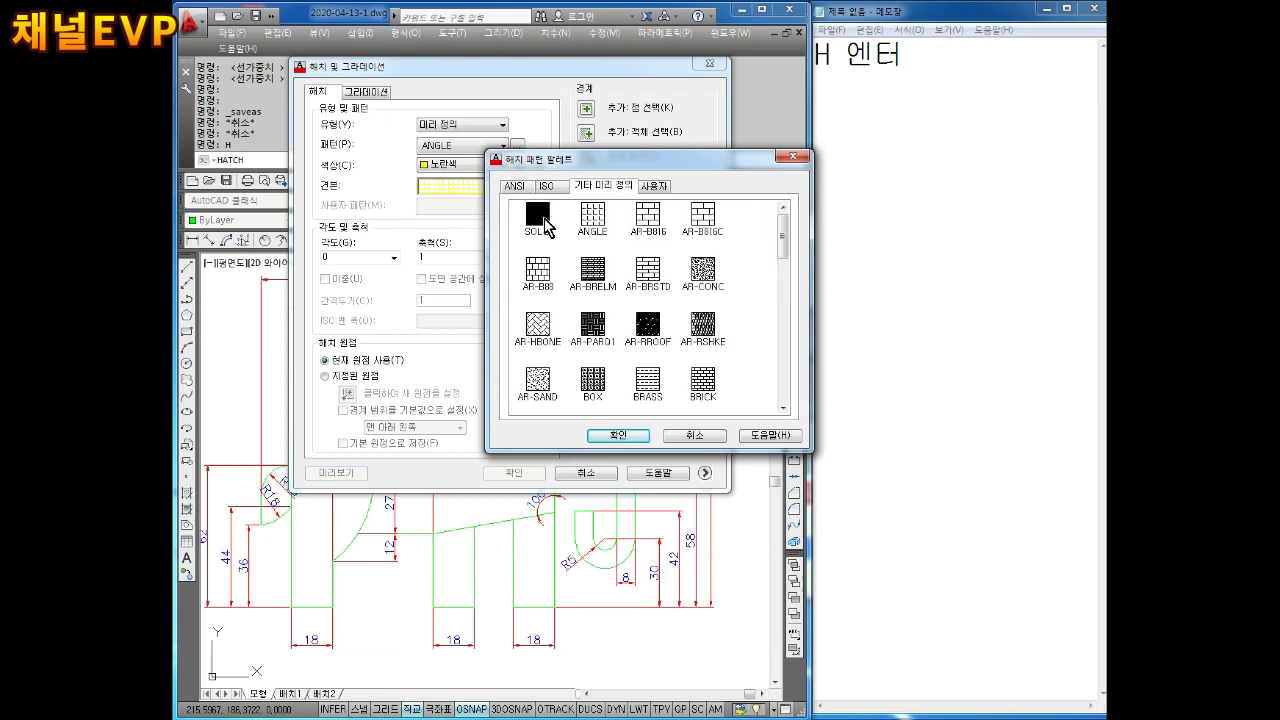
click(541, 214)
click(619, 437)
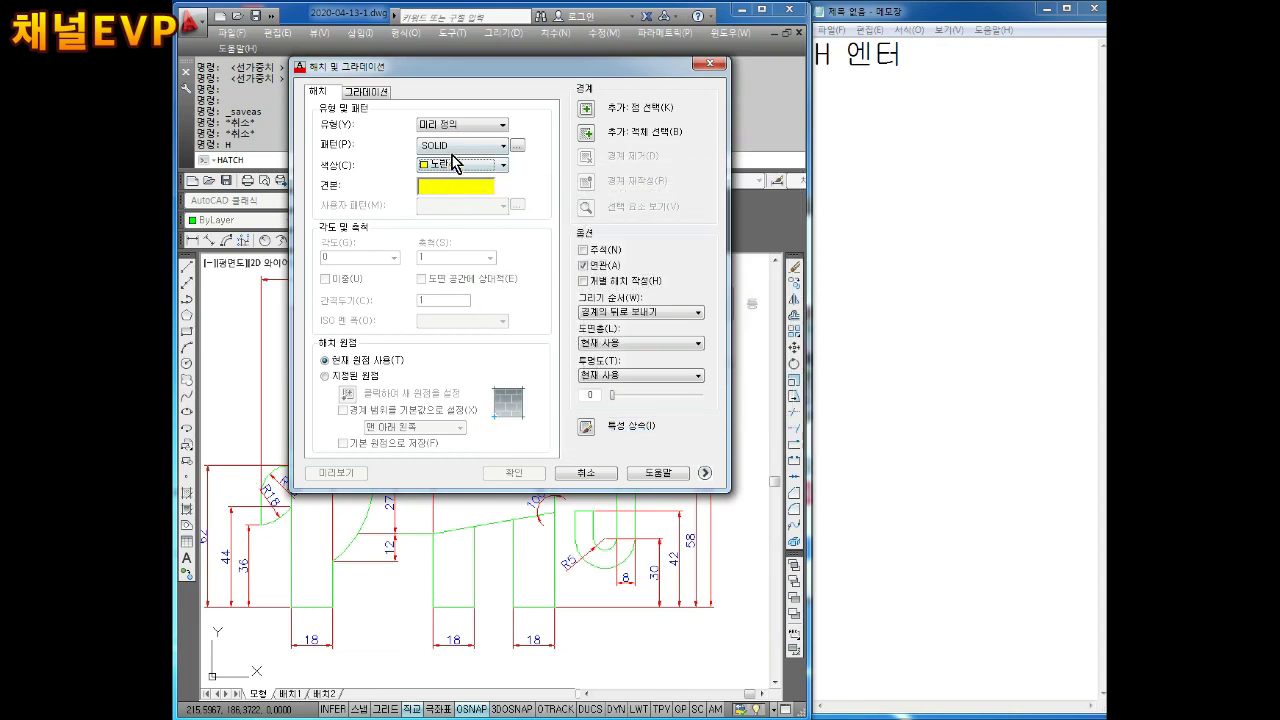
- Pick the elephant's middle and front leg regions as areas for the yellow fill
click(591, 112)
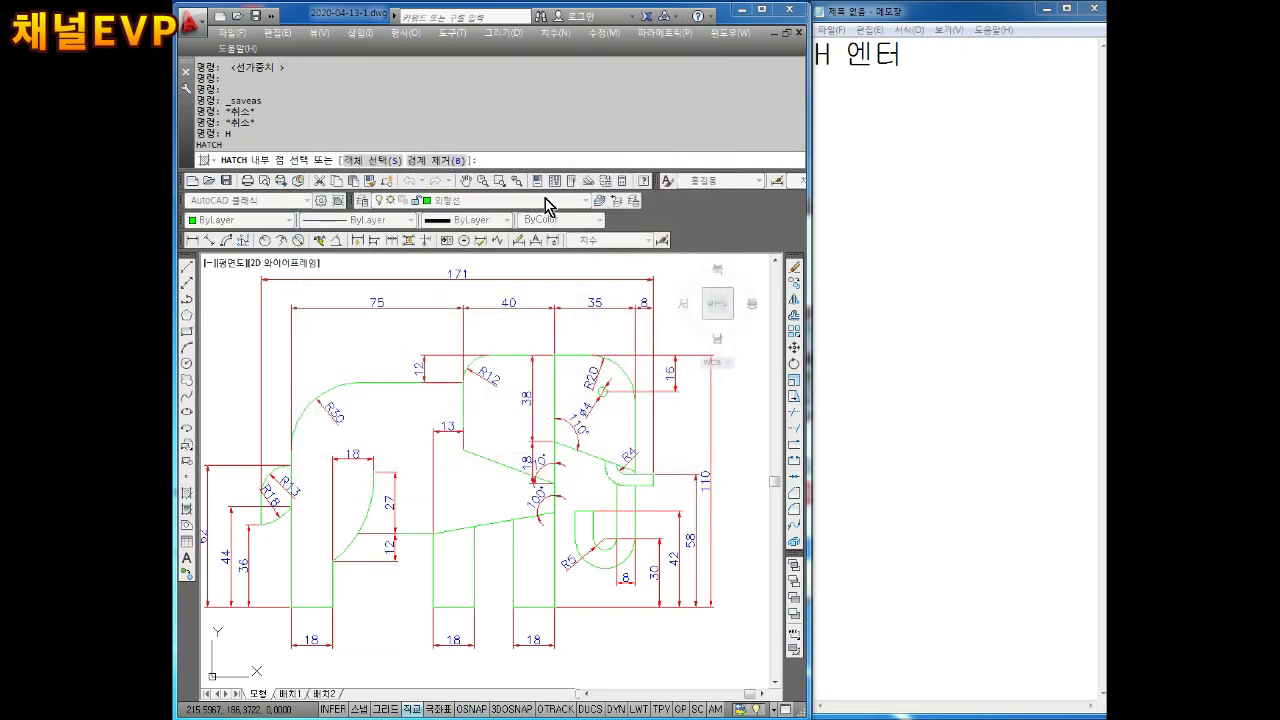
key(Return)
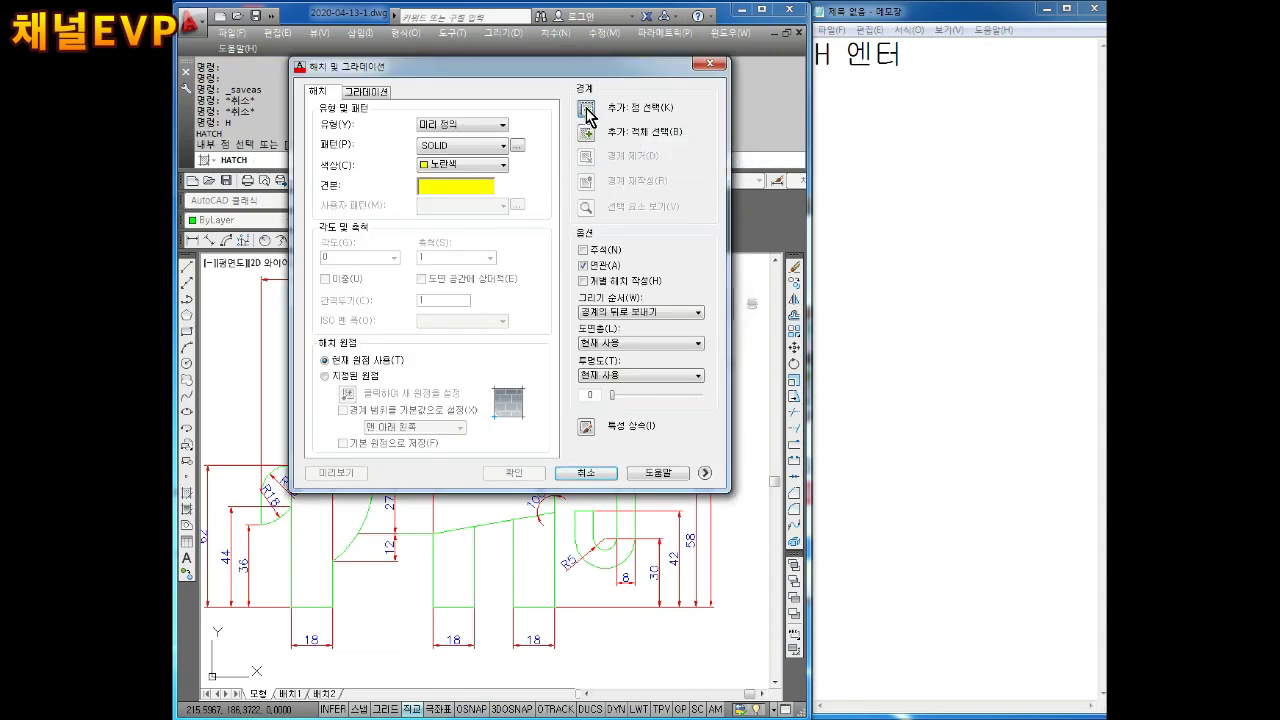
click(586, 108)
scroll(457, 545, up, 2)
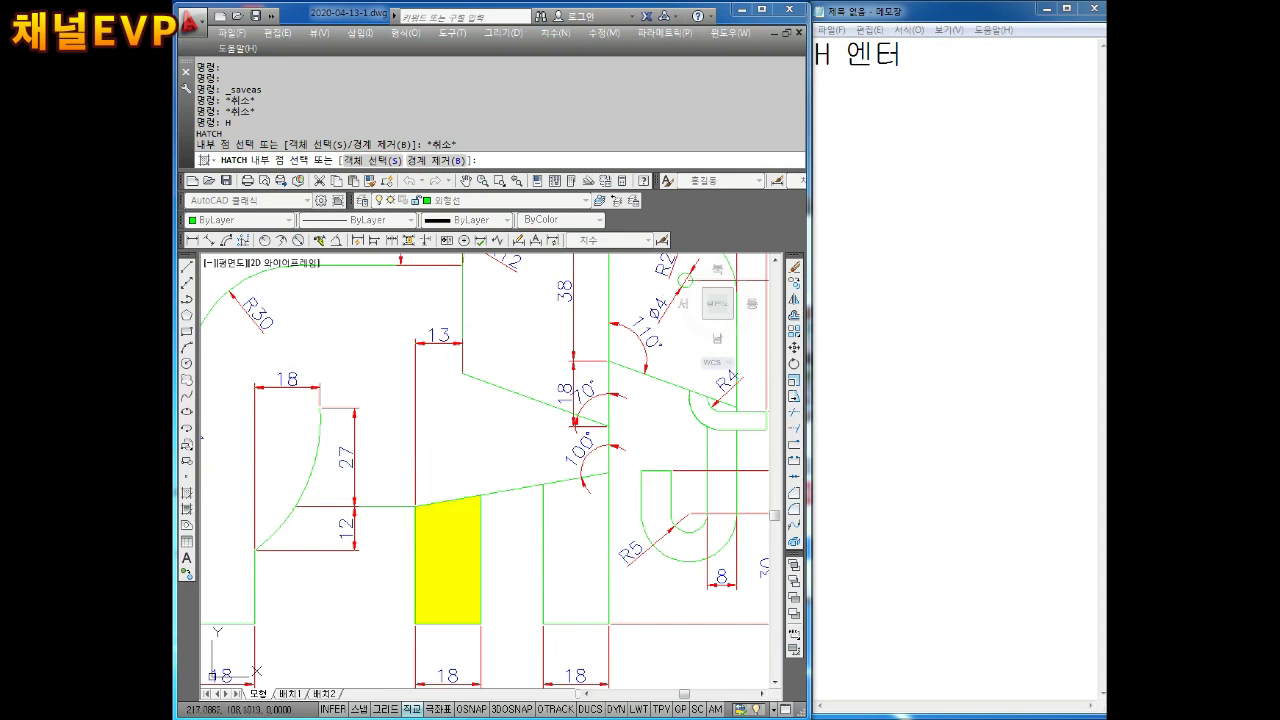
click(449, 541)
click(586, 530)
scroll(565, 505, down, 2)
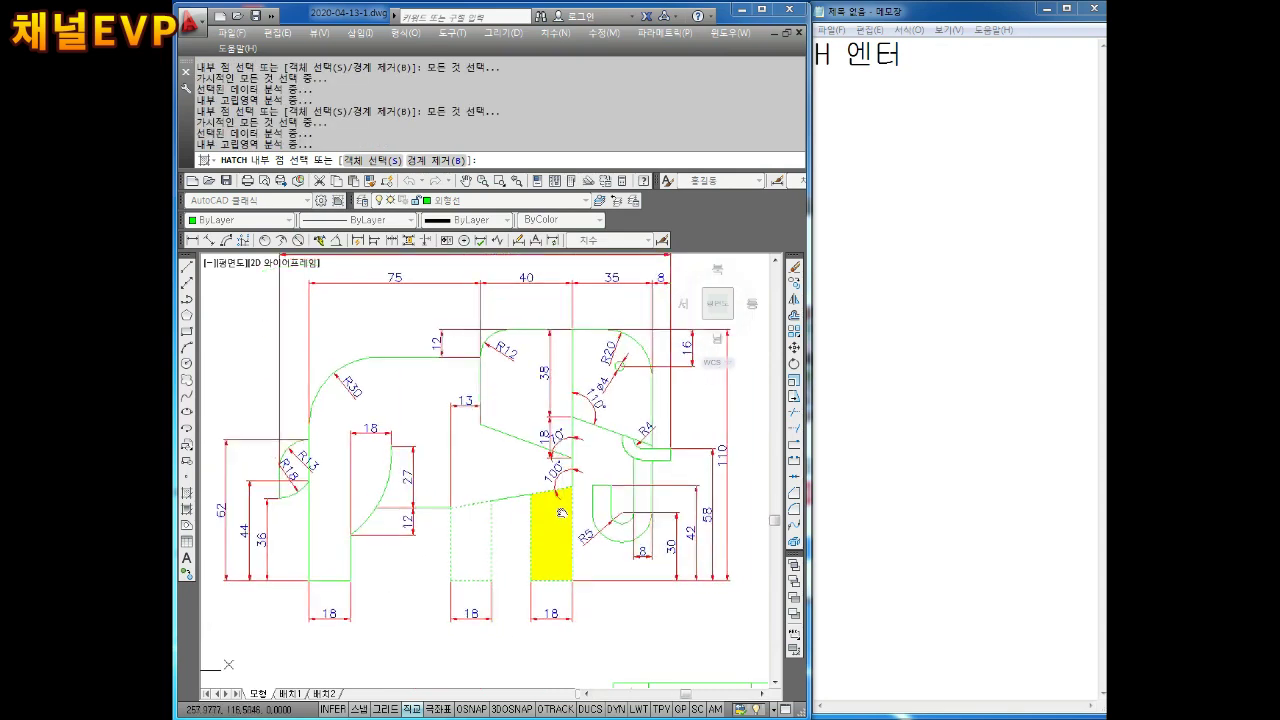
scroll(626, 466, up, 4)
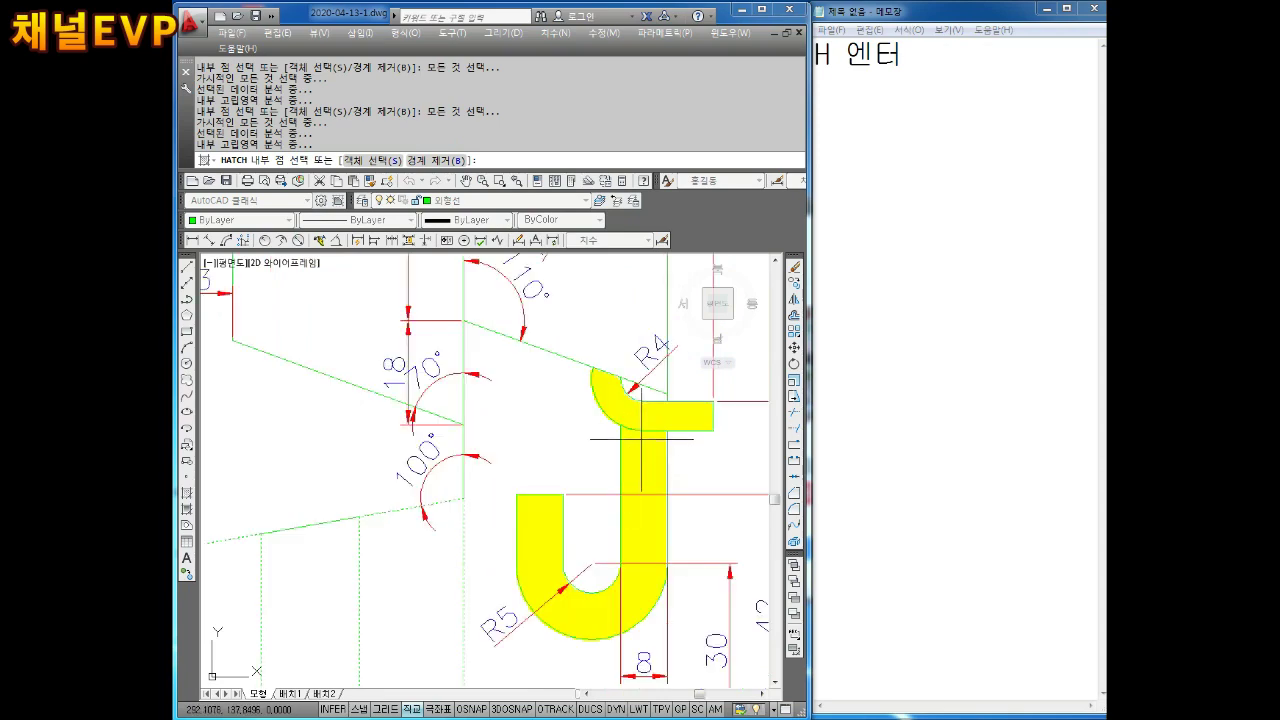
- Add the J-shaped trunk region near R4 to the fill selection
click(626, 406)
scroll(628, 407, down, 4)
scroll(574, 445, up, 3)
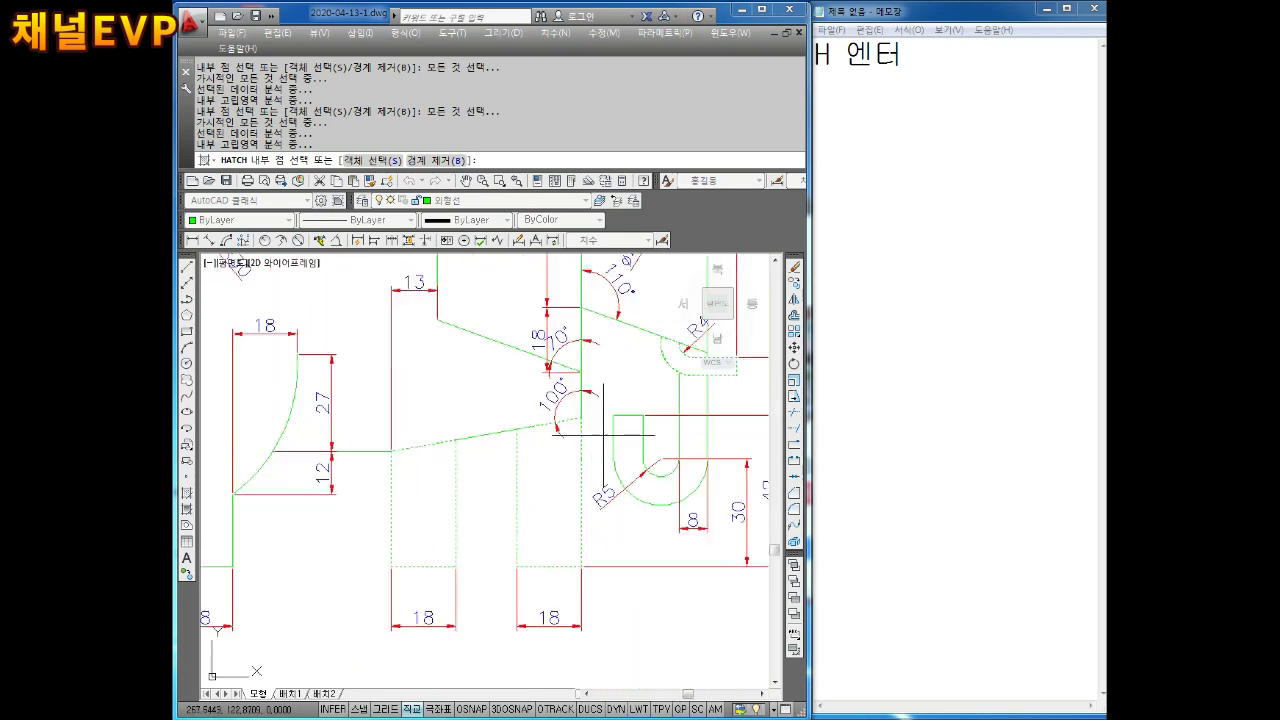
- Preview the solid yellow fill on the legs and trunk and accept the hatch
key(Return)
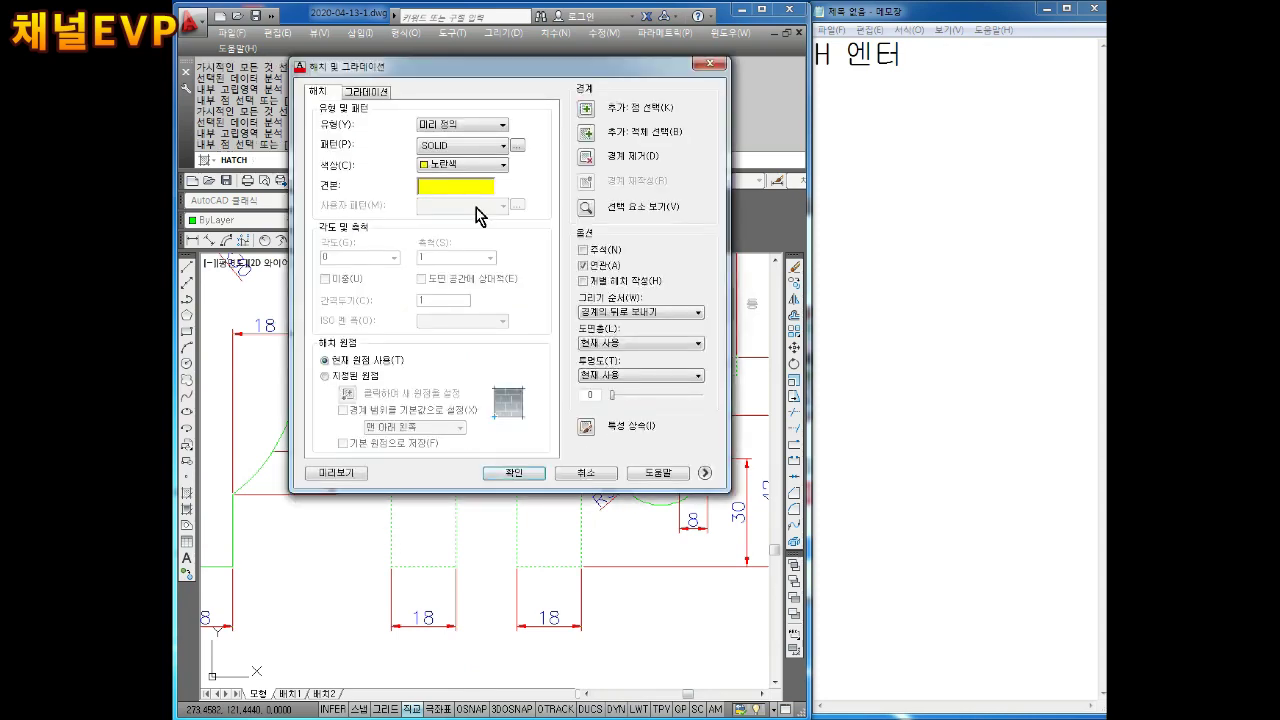
mouse_move(537, 69)
mouse_down()
mouse_move(824, 125)
mouse_move(895, 94)
mouse_up()
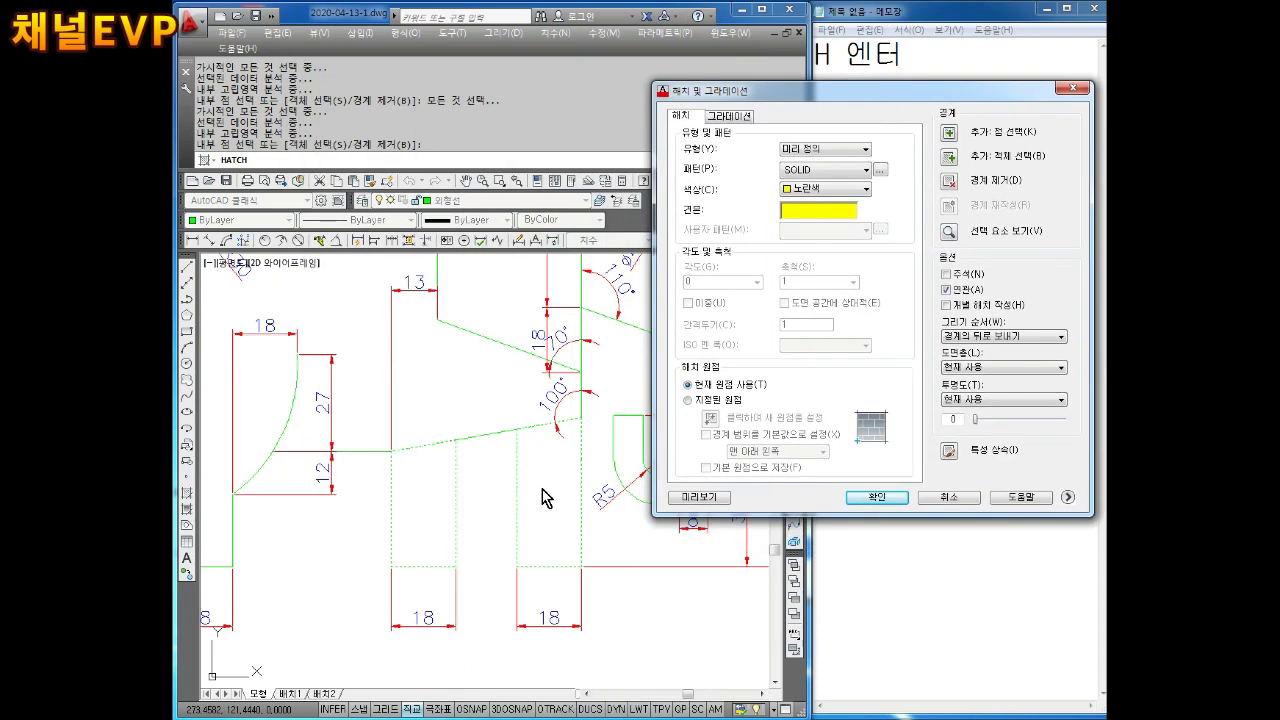
click(716, 510)
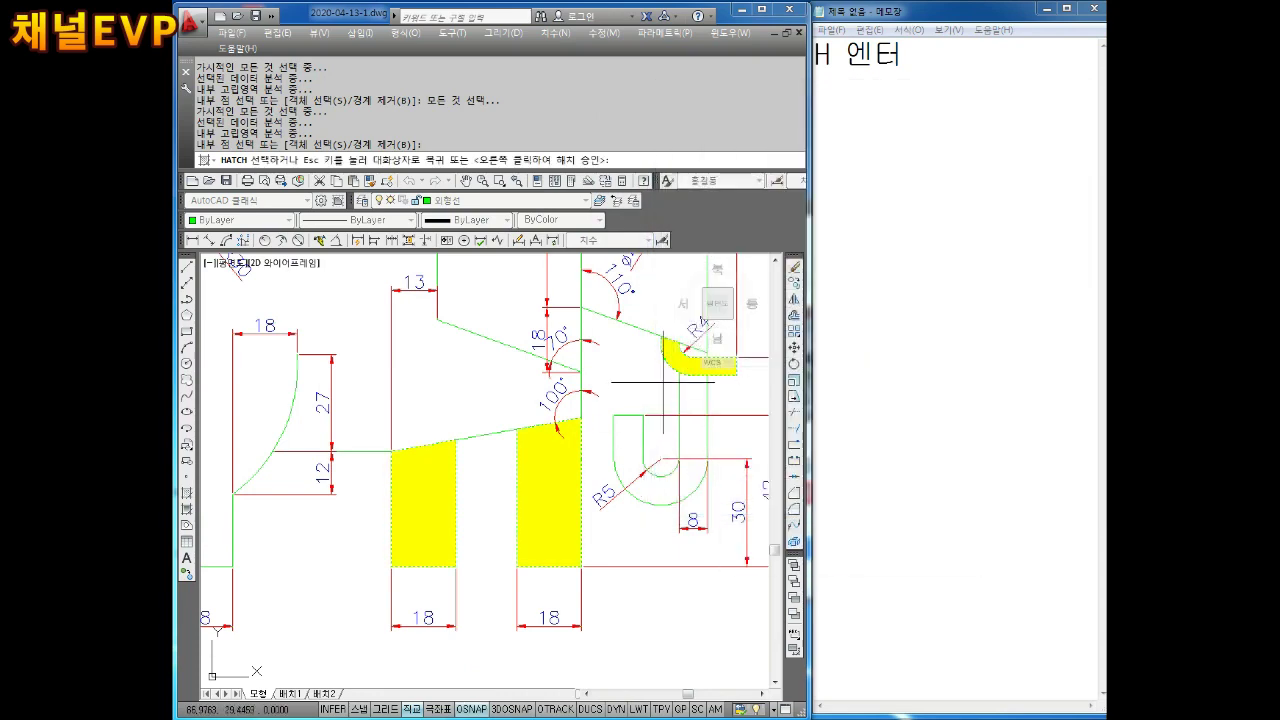
scroll(556, 432, down, 3)
scroll(622, 401, up, 3)
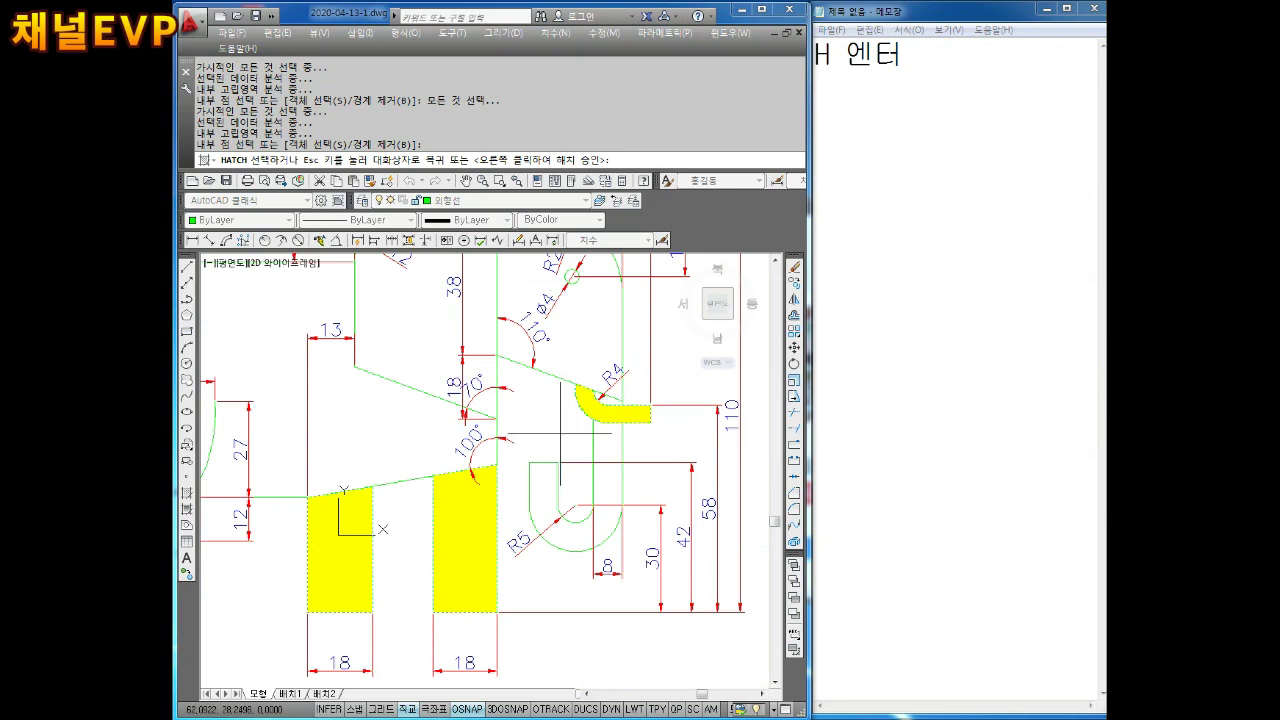
key(Return)
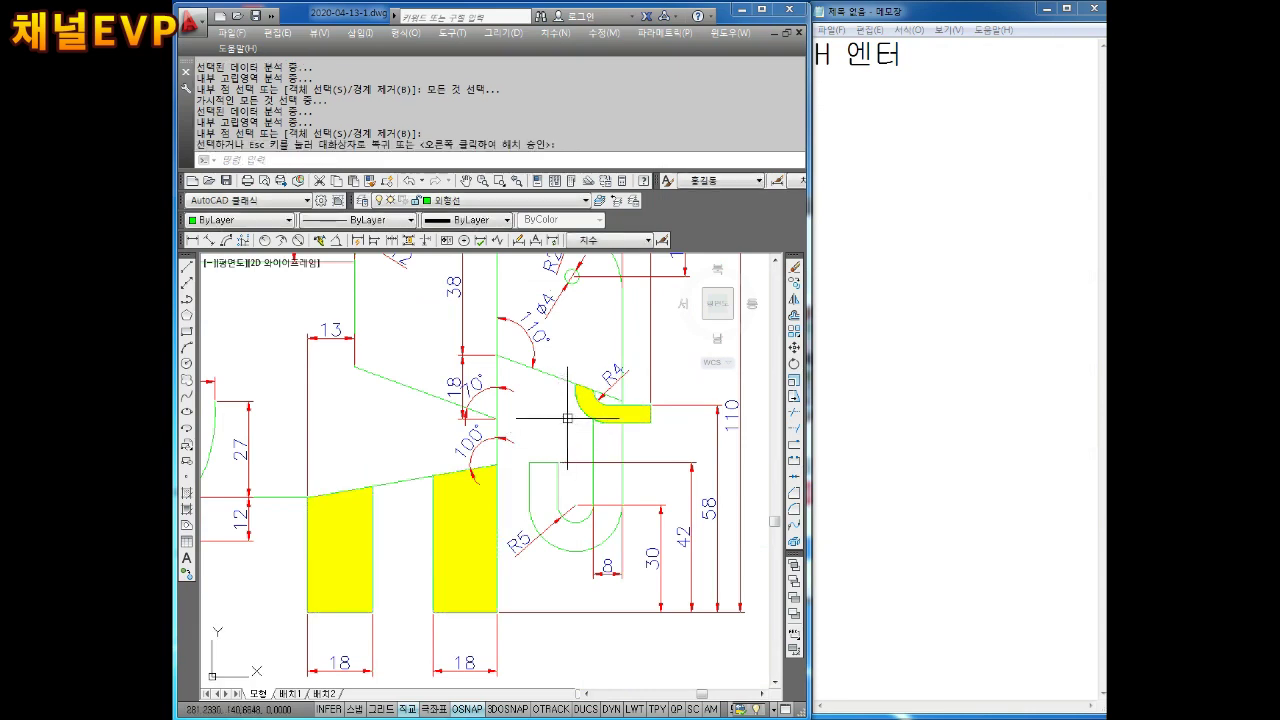
- Zoom in and out to inspect the filled legs and trunk, cancelling any pending command
scroll(556, 470, down, 3)
scroll(590, 440, up, 1)
scroll(620, 420, up, 1)
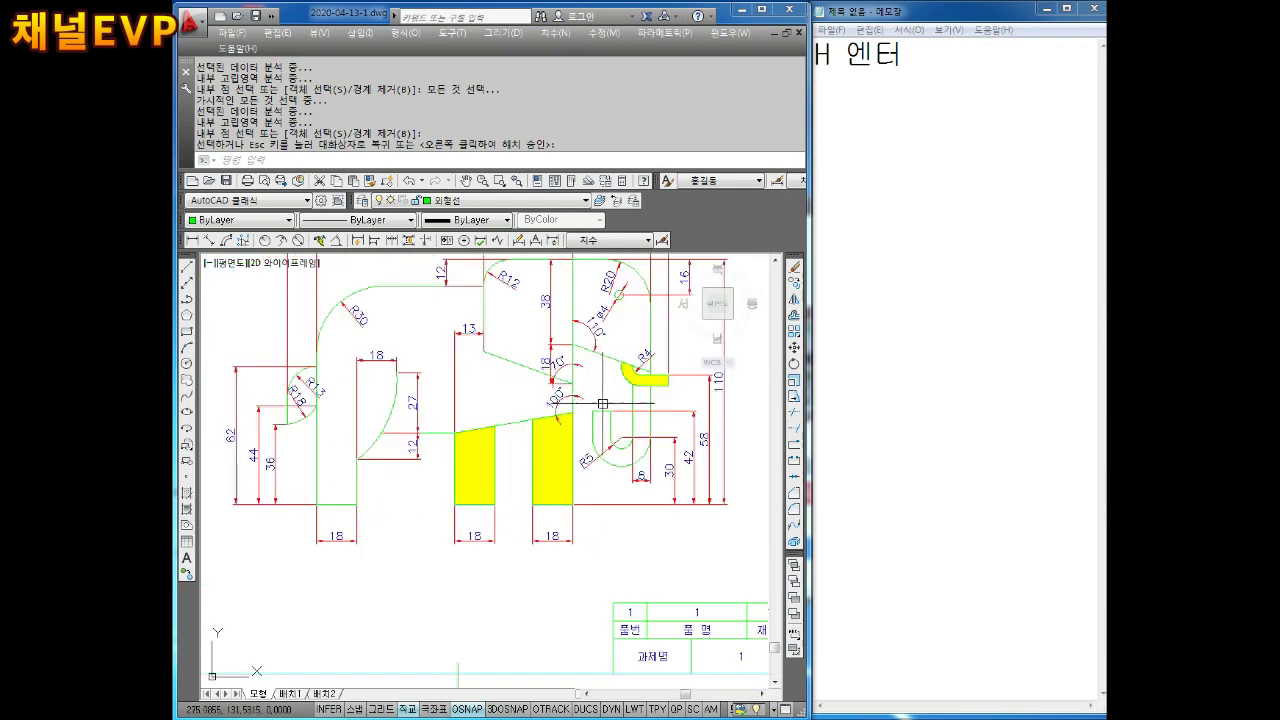
scroll(630, 415, up, 1)
key(Escape)
key(Escape)
scroll(630, 415, up, 5)
scroll(610, 423, down, 5)
scroll(571, 429, up, 1)
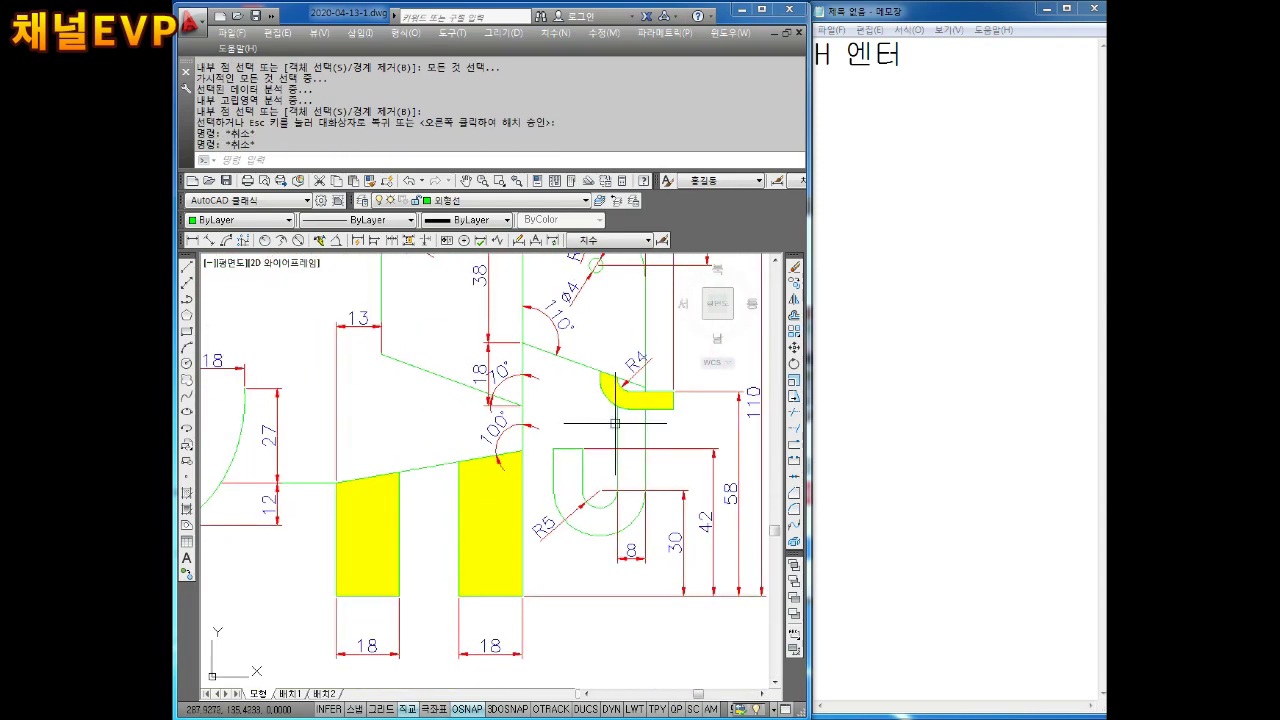
scroll(534, 430, down, 2)
key(Escape)
key(Escape)
key(Escape)
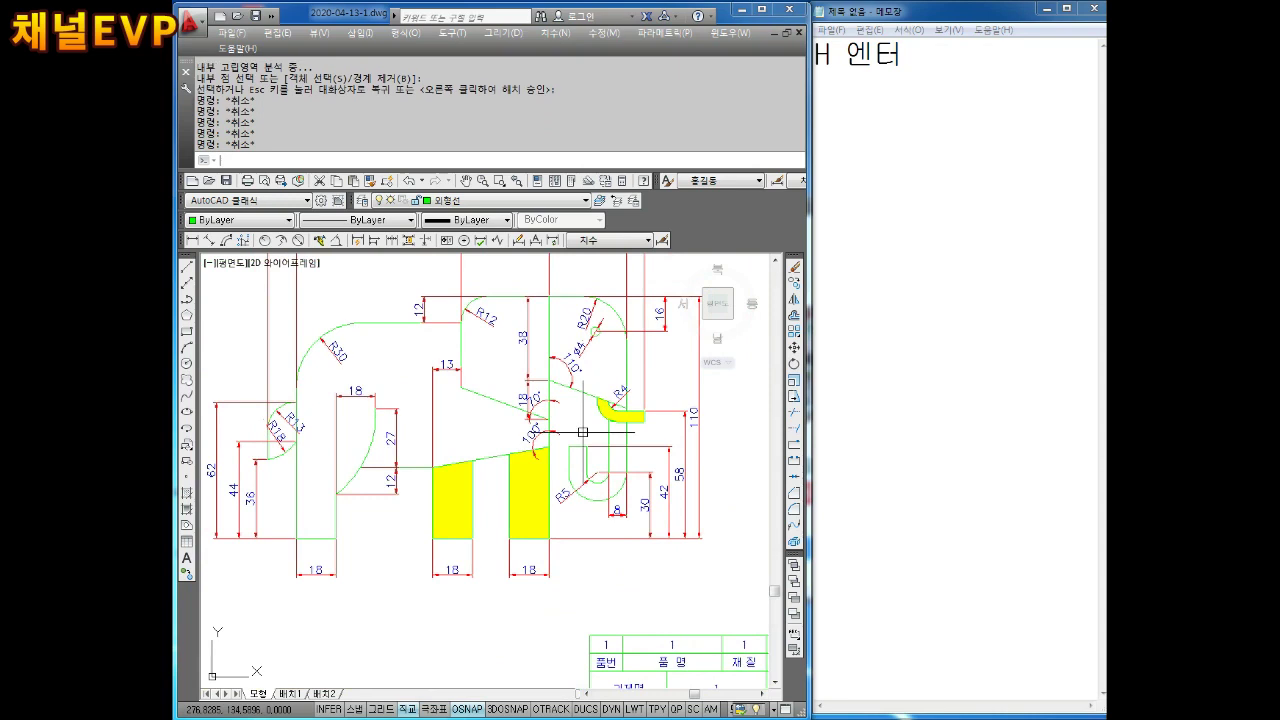
text(H)
- Undo the yellow leg and trunk hatches with the U command
key(Return)
key(Escape)
key(Escape)
key(Escape)
text(u)
key(Return)
key(Return)
key(Return)
key(Return)
key(Return)
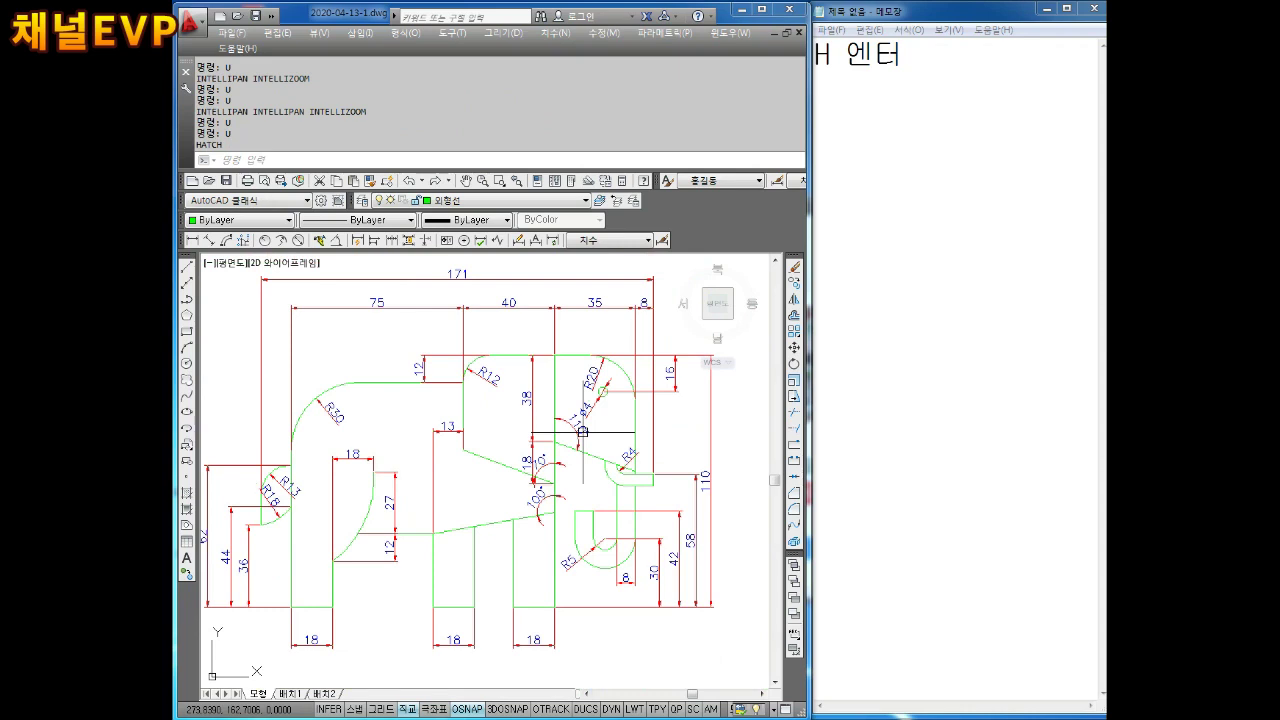
key(Escape)
key(Escape)
key(Escape)
scroll(525, 400, down, 1)
scroll(525, 400, down, 1)
key(Escape)
key(Return)
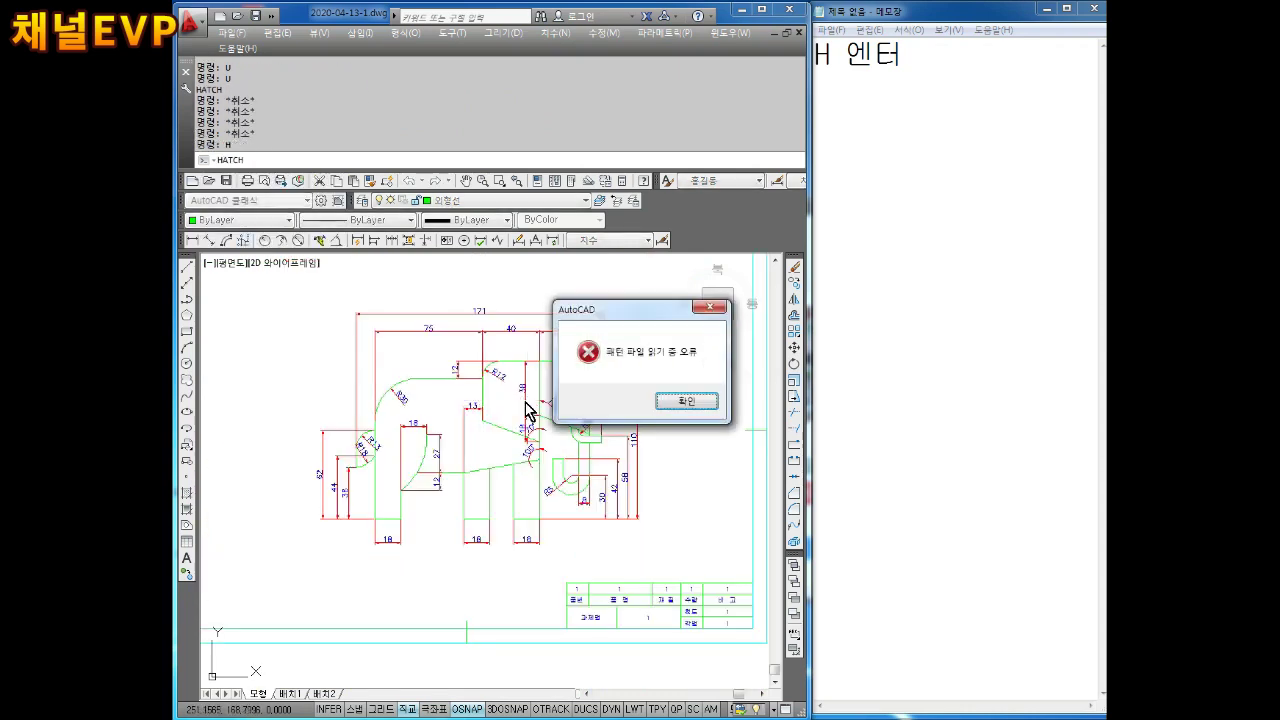
- Dismiss the pattern-file error, restart HATCH, and move the Hatch and Gradient dialog left
click(670, 408)
key(Escape)
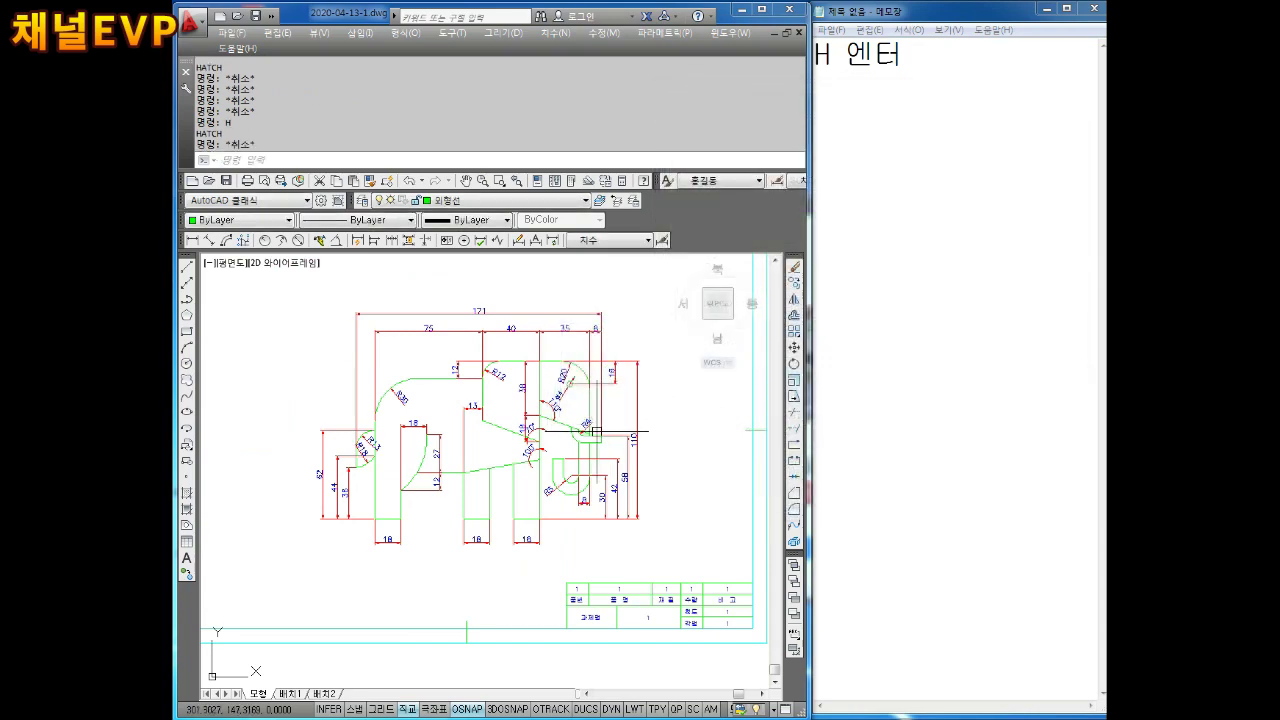
key(Return)
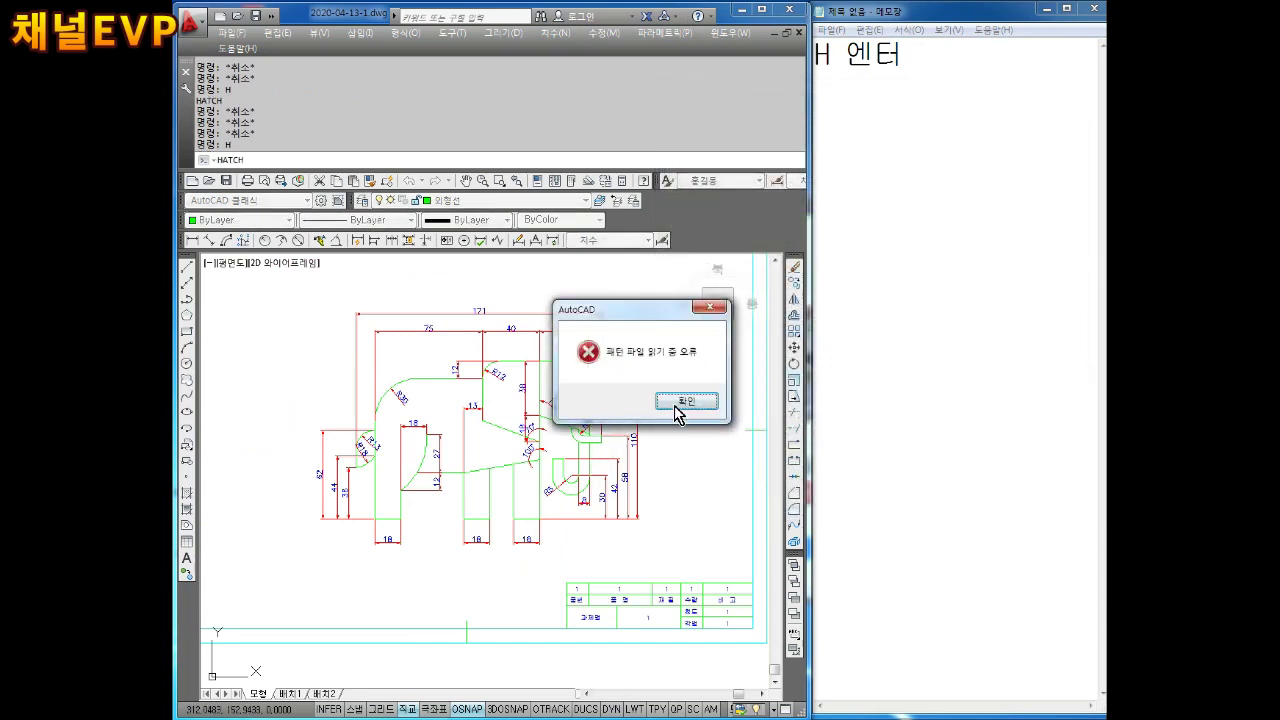
click(680, 405)
drag(778, 88, 538, 122)
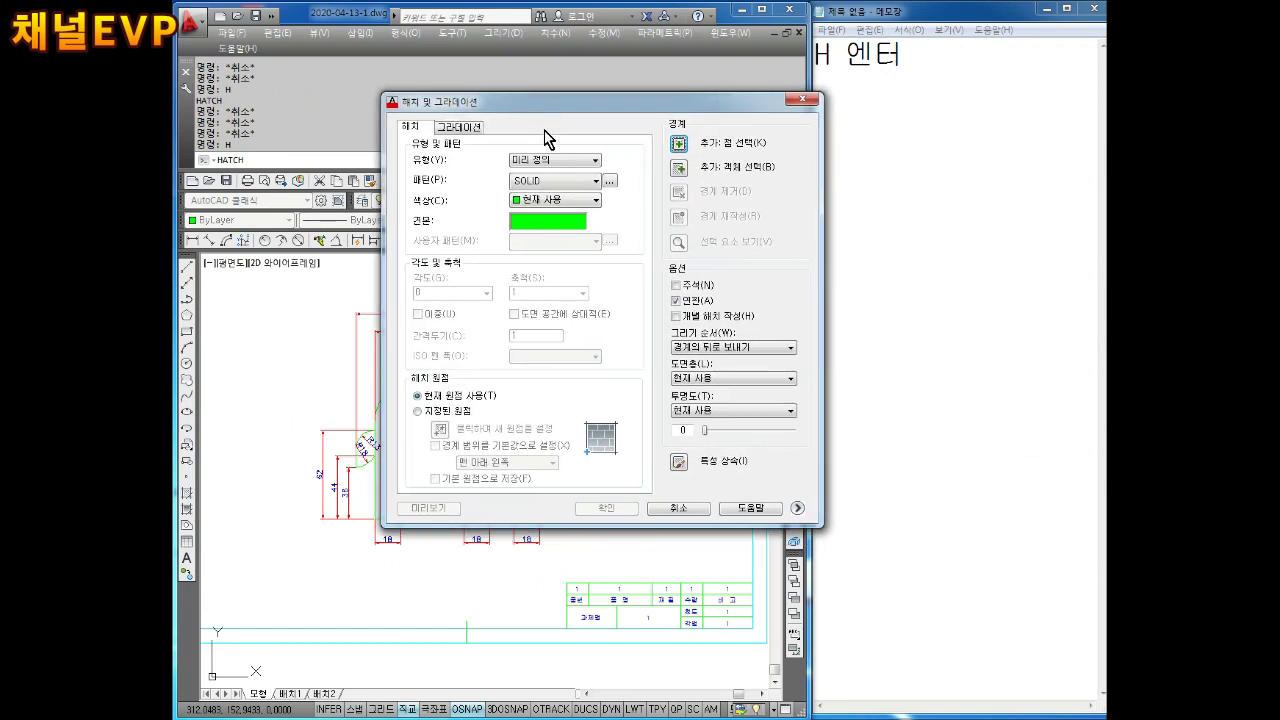
- Set the hatch colour to yellow and confirm SOLID as the pattern
click(548, 200)
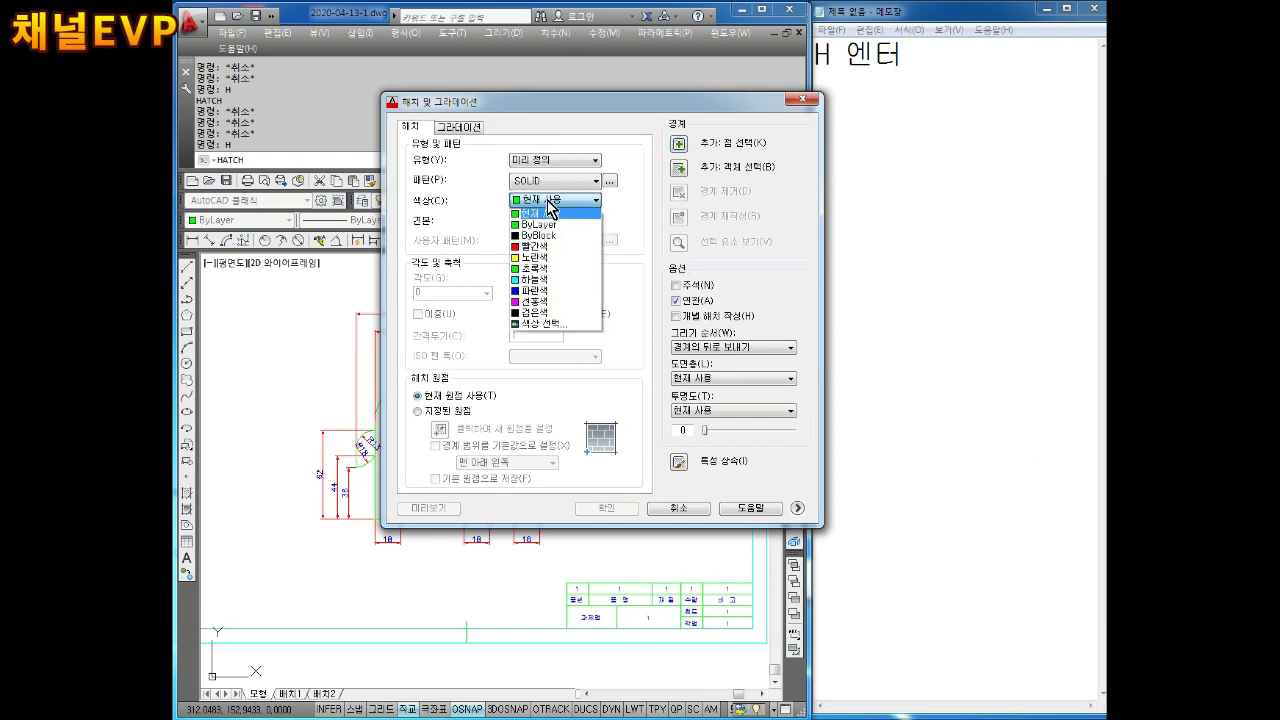
click(538, 258)
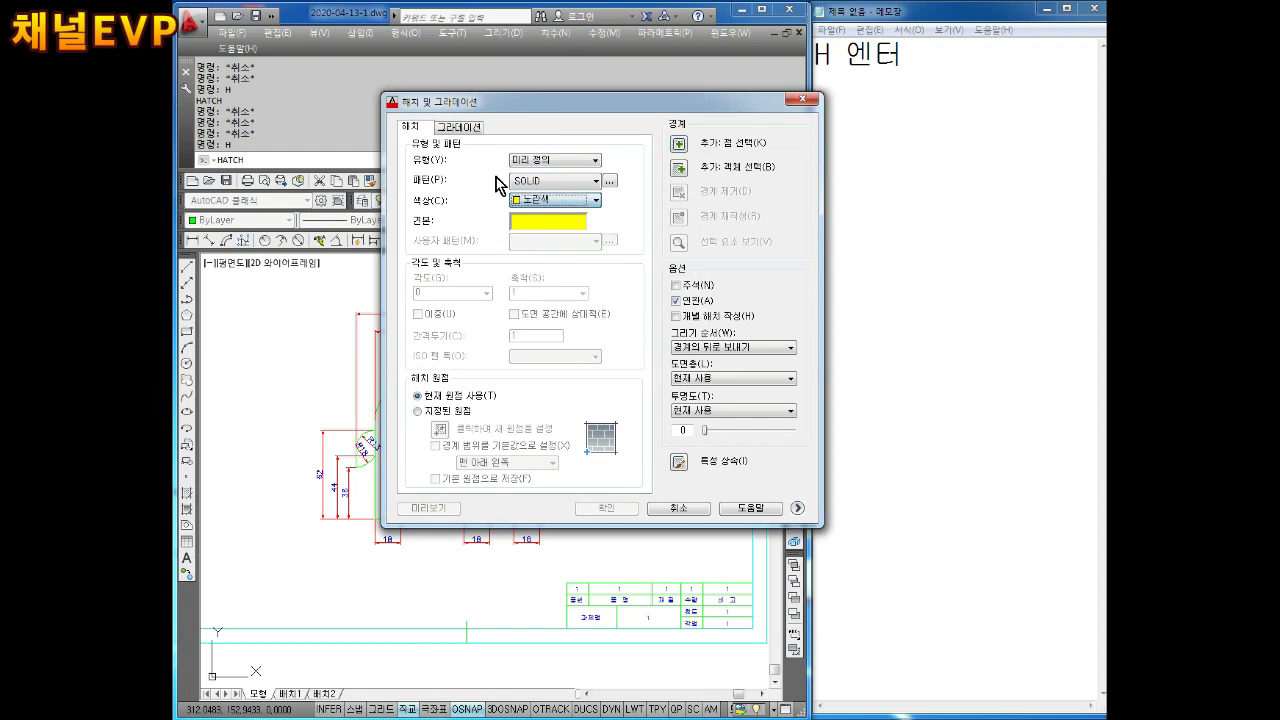
click(546, 222)
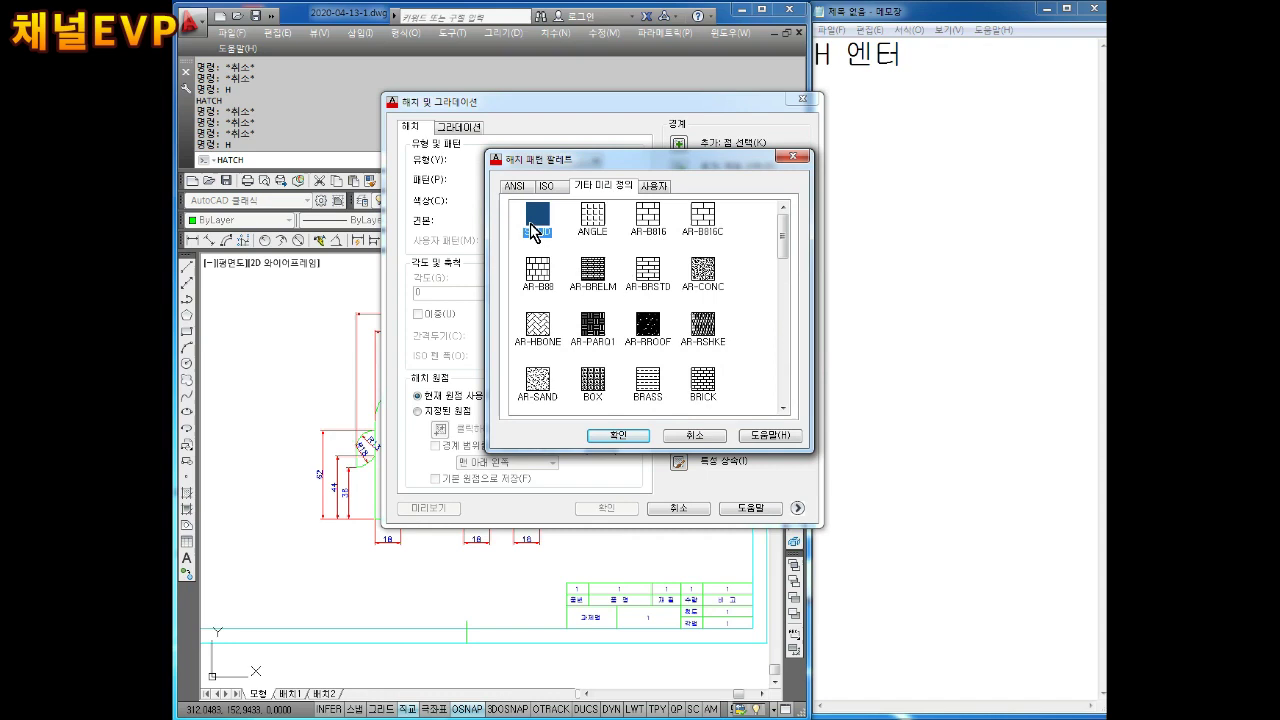
click(618, 437)
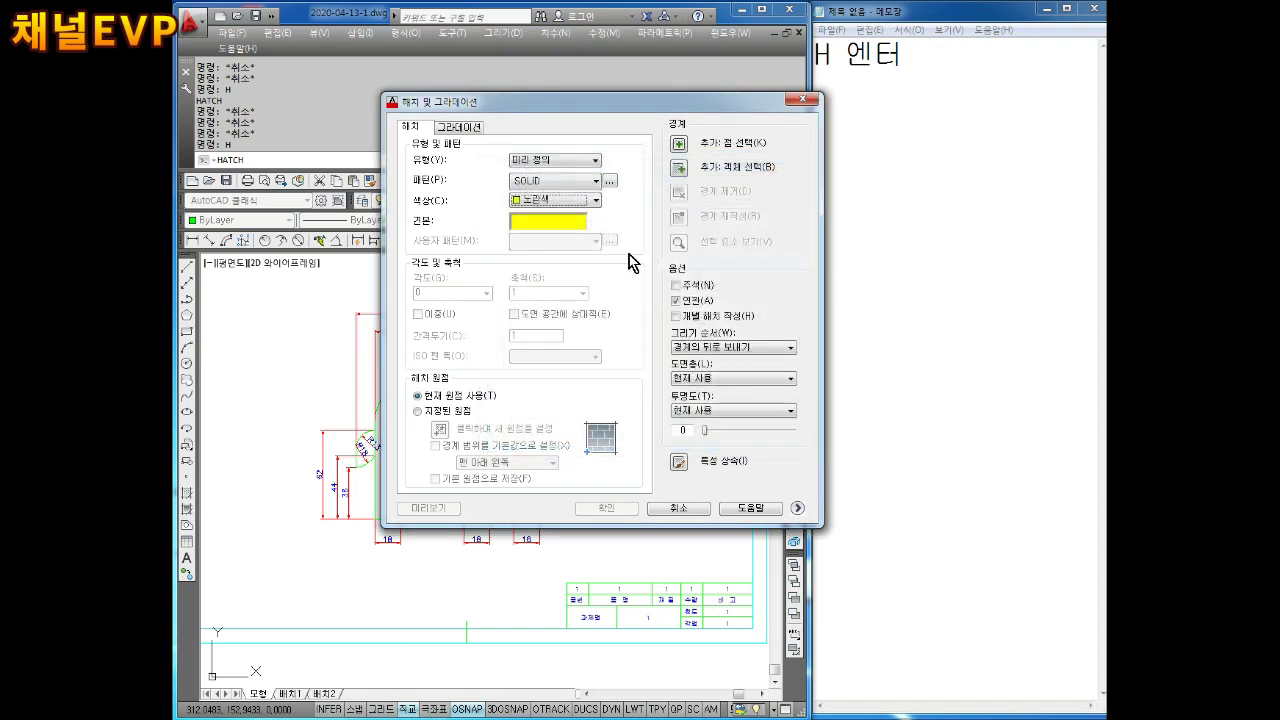
- Pick the elephant's large body region as the fill area
click(680, 145)
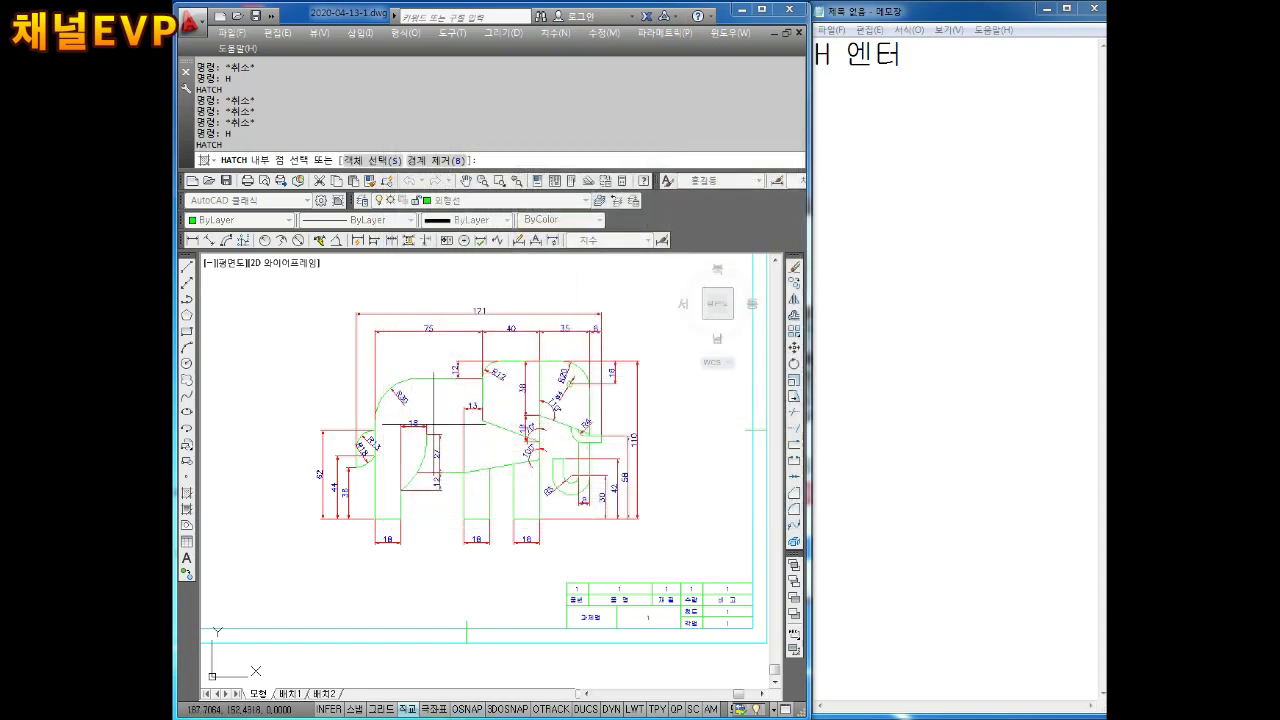
scroll(433, 424, up, 5)
click(466, 371)
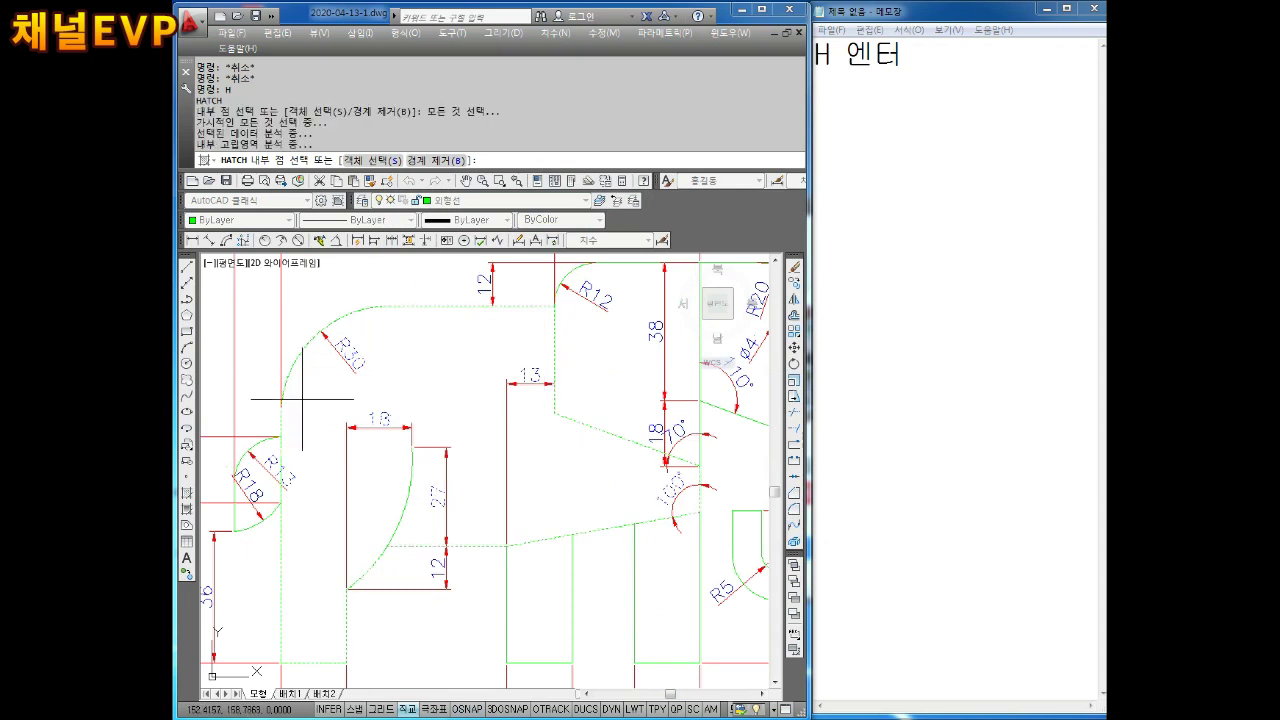
scroll(506, 431, down, 3)
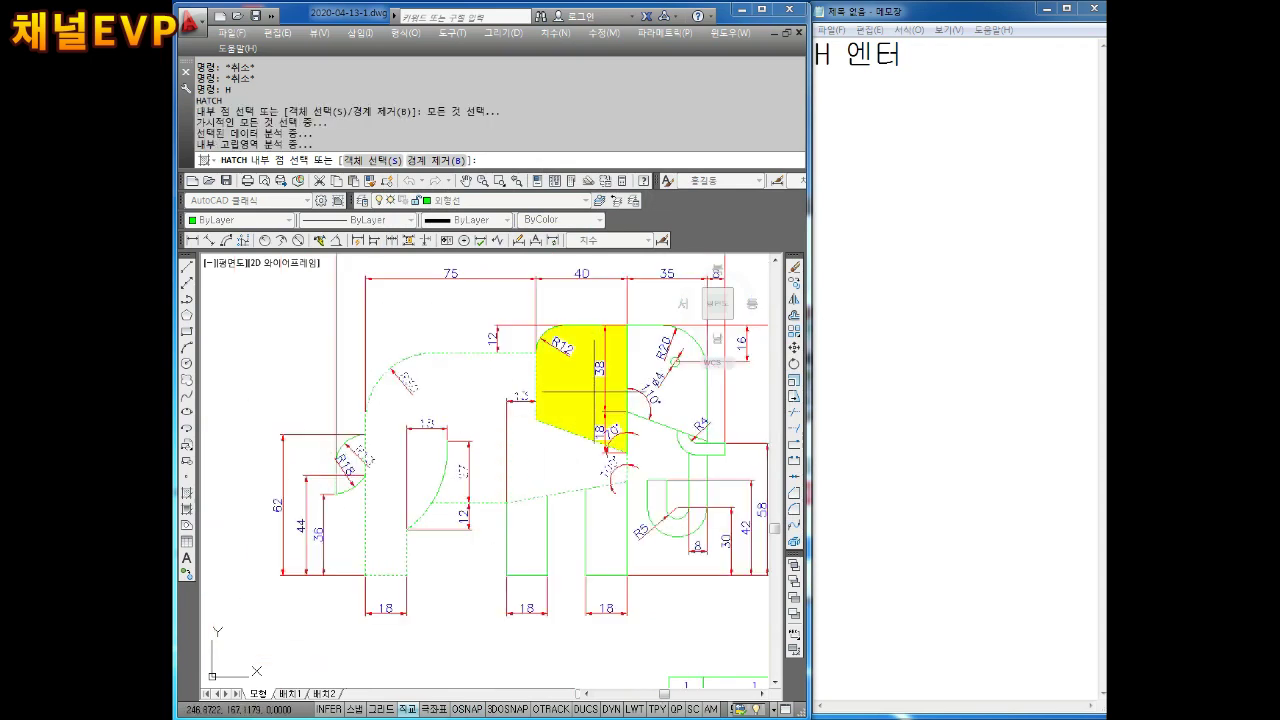
key(Return)
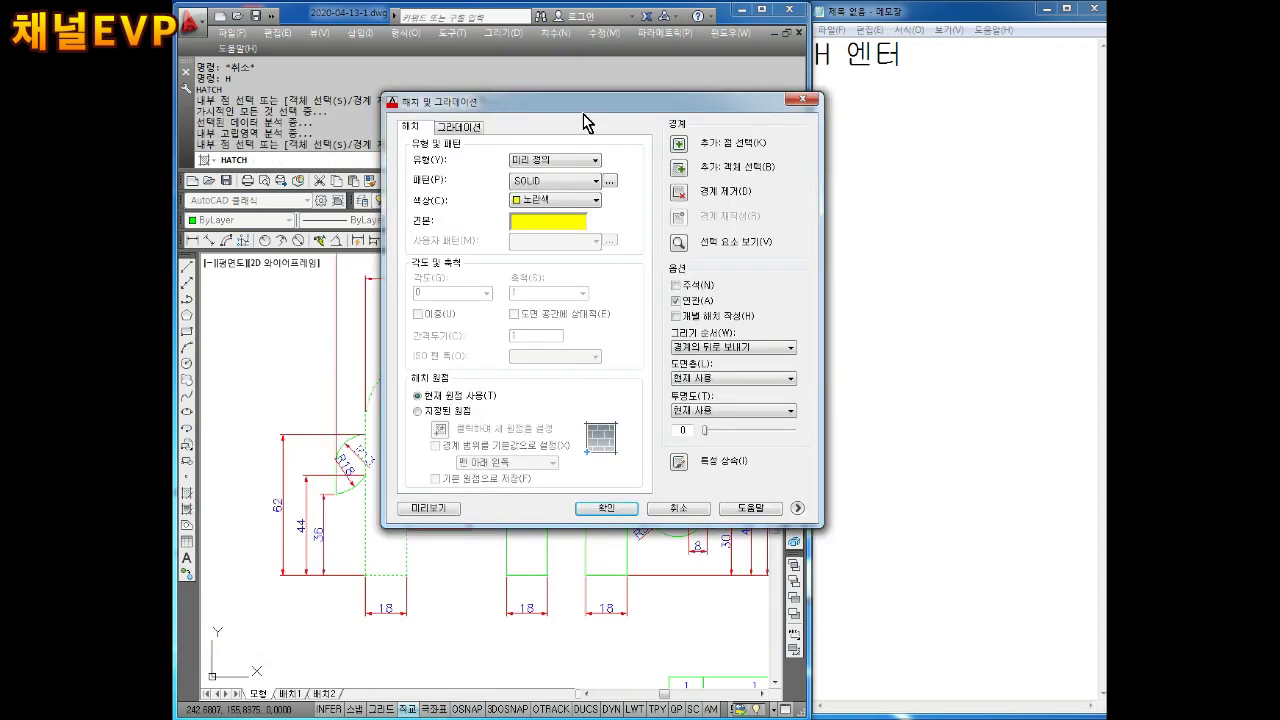
- Preview the solid yellow fill on the body and pan to show the whole elephant
drag(585, 120, 760, 95)
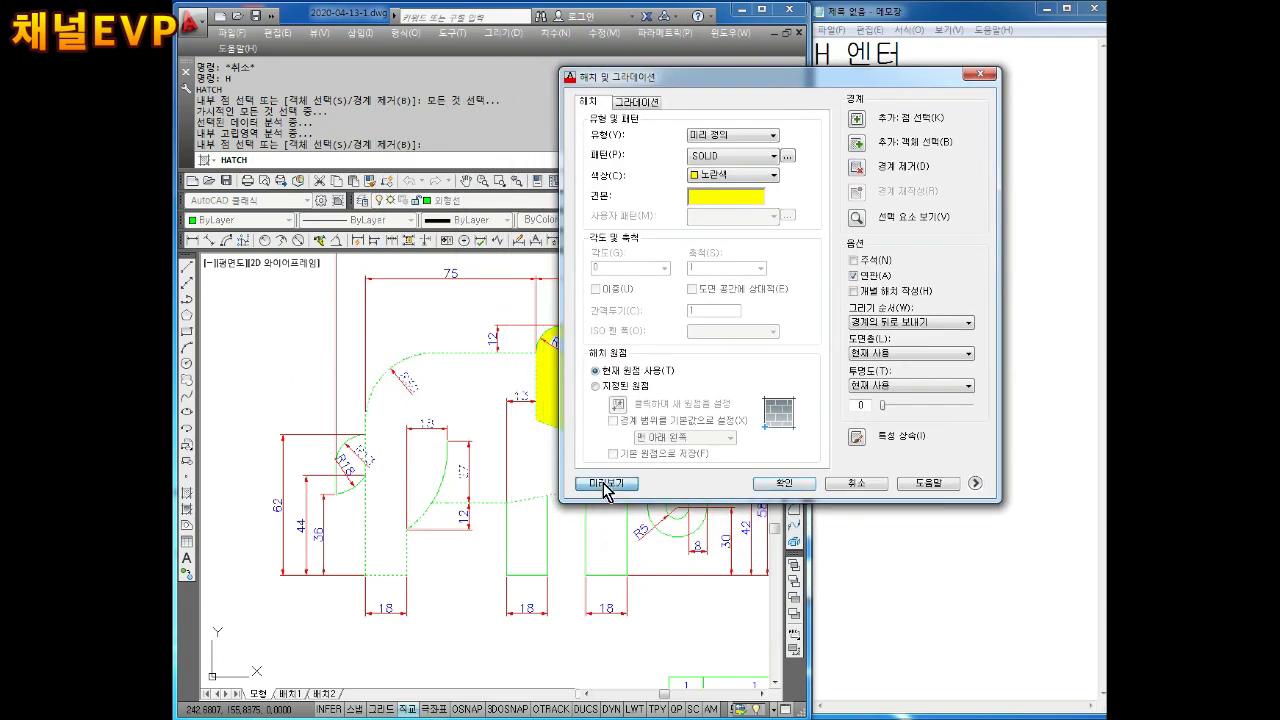
click(607, 483)
scroll(513, 482, up, 3)
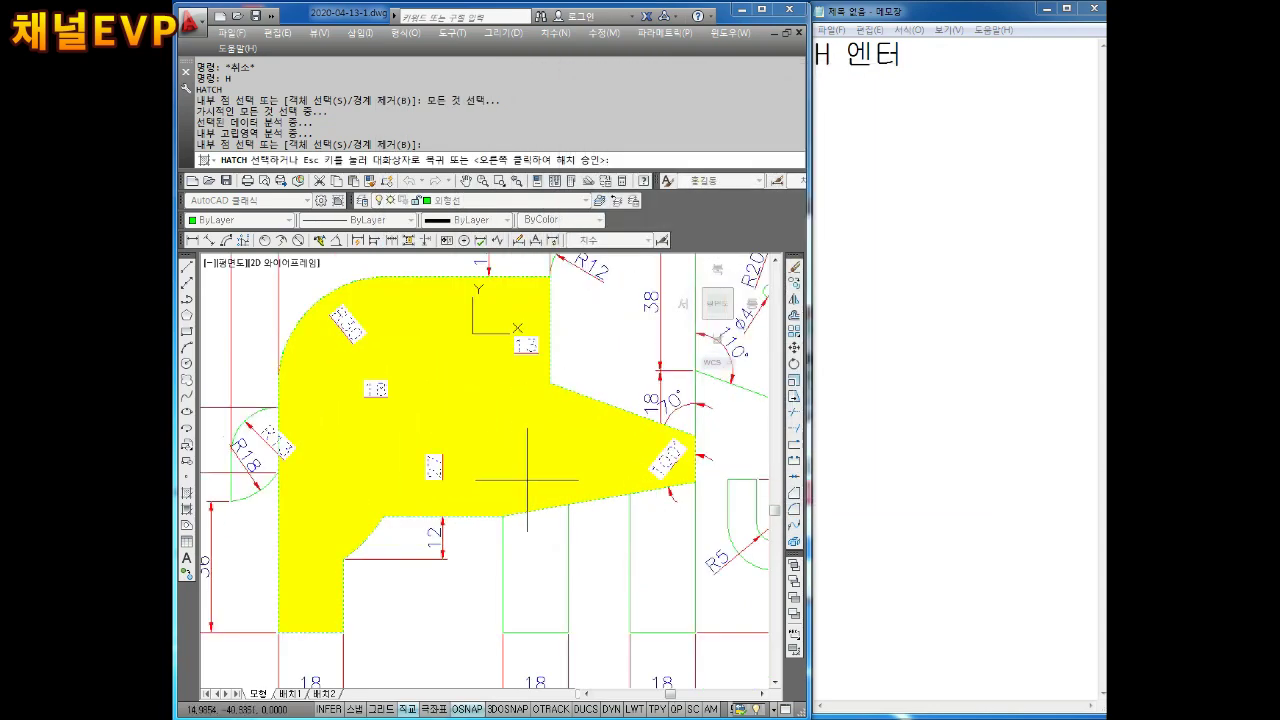
scroll(513, 482, down, 2)
middle_drag(523, 466, 520, 428)
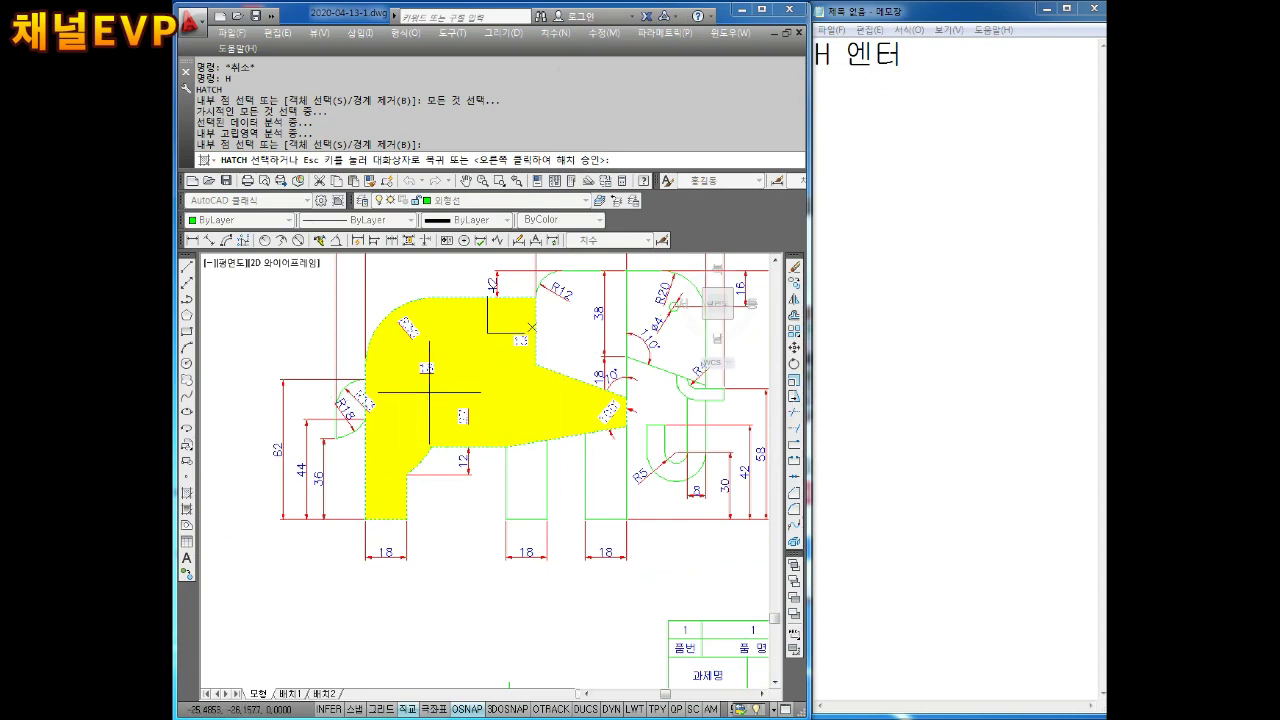
- Accept the solid yellow body hatch, check it by zooming and panning, then return to the hatch settings
right_click(497, 410)
scroll(490, 420, down, 2)
middle_drag(482, 430, 436, 454)
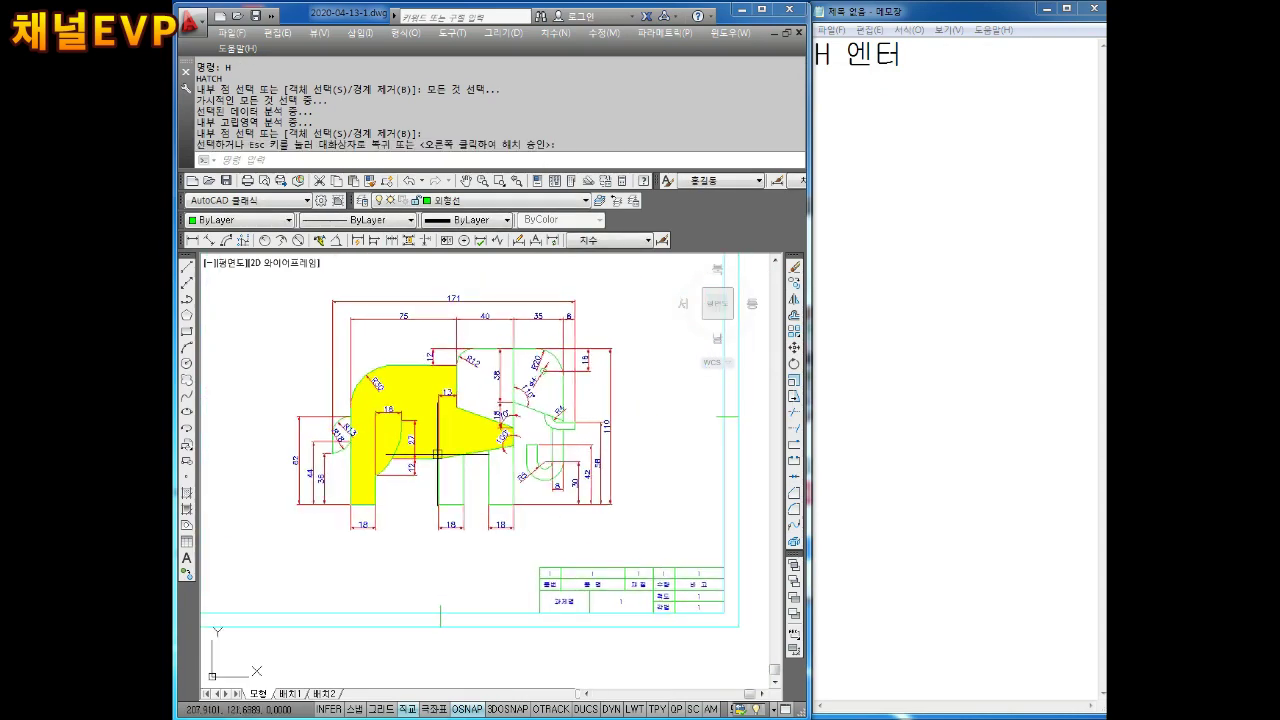
scroll(458, 460, up, 2)
scroll(467, 459, down, 2)
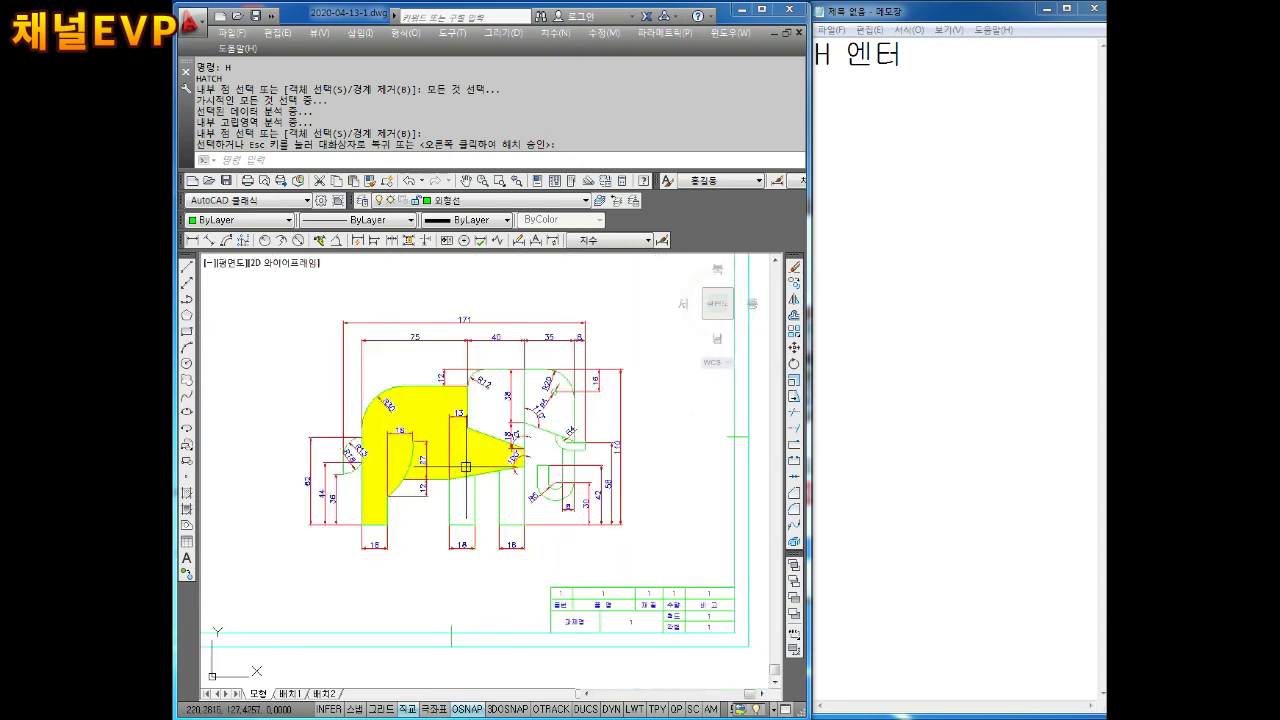
key(Escape)
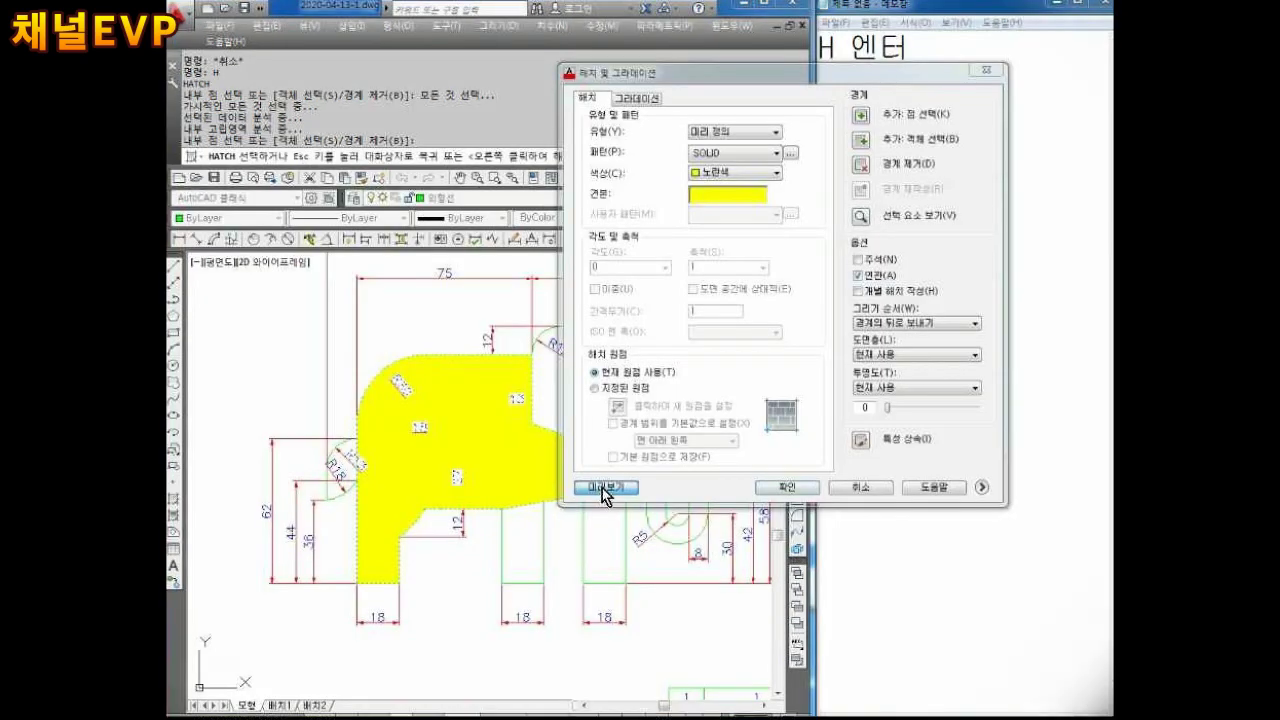